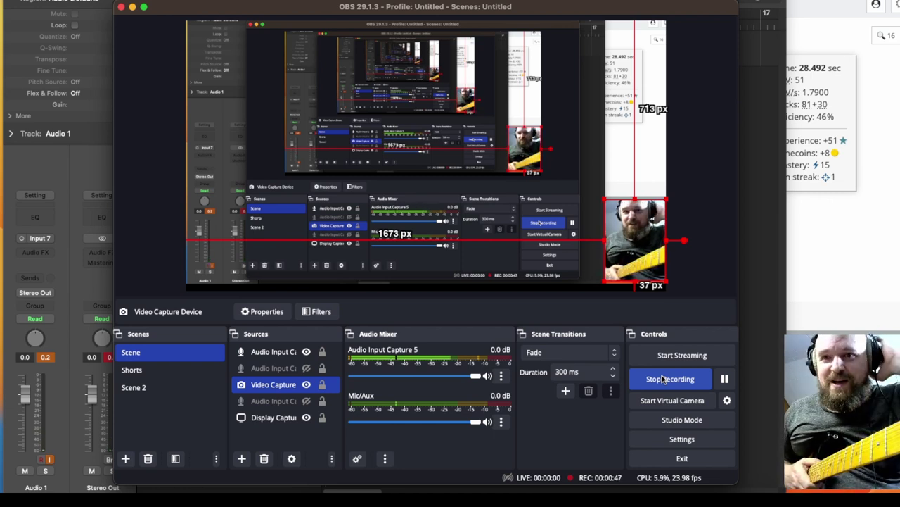
# Nudge Audio 1's Amp Designer gain and output level, and move the cabinet microphone.
pyautogui.click(755, 329)
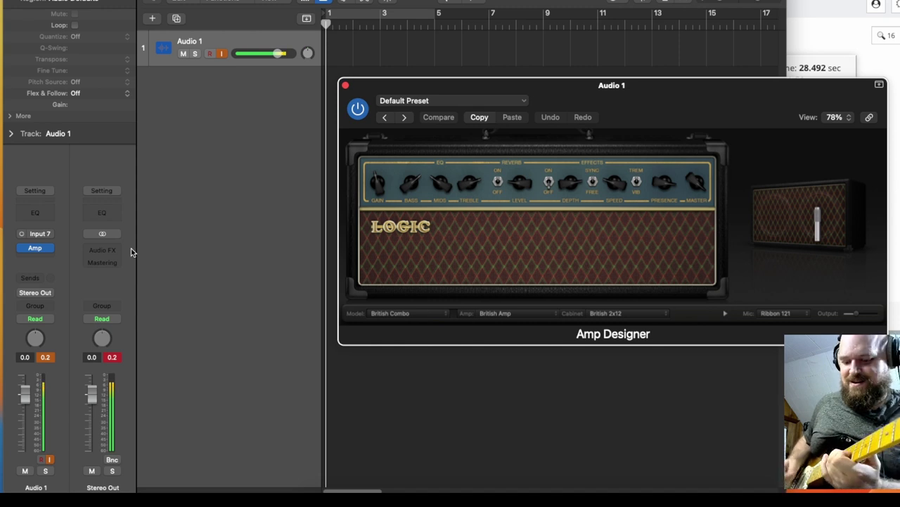
pyautogui.moveTo(377, 184); pyautogui.dragTo(377, 179)
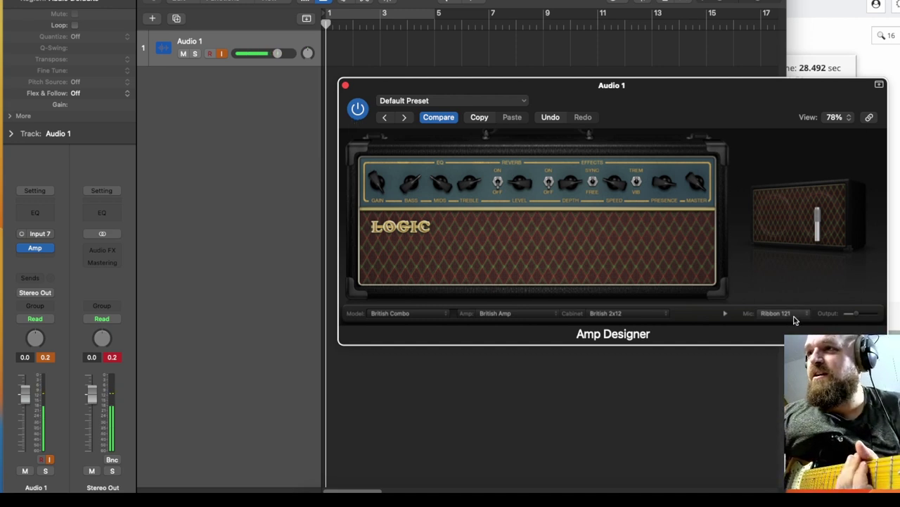
pyautogui.moveTo(854, 316); pyautogui.dragTo(860, 319)
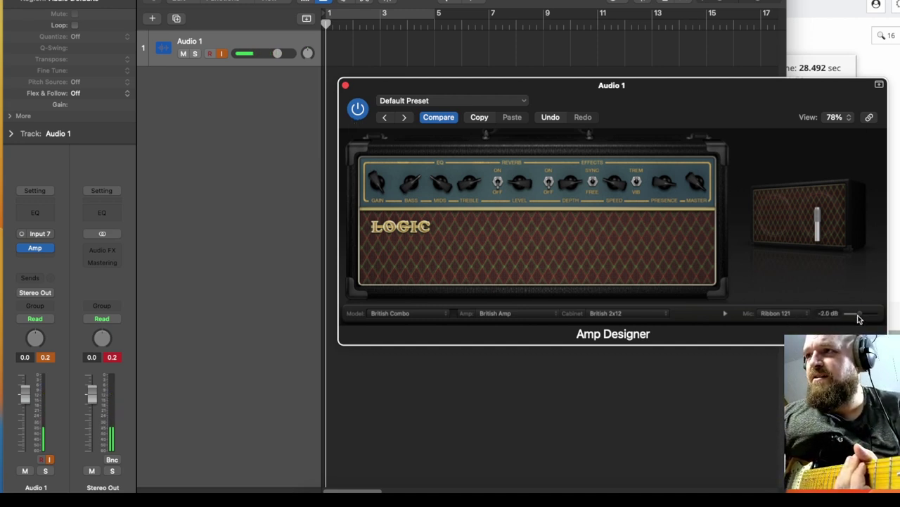
pyautogui.click(786, 277)
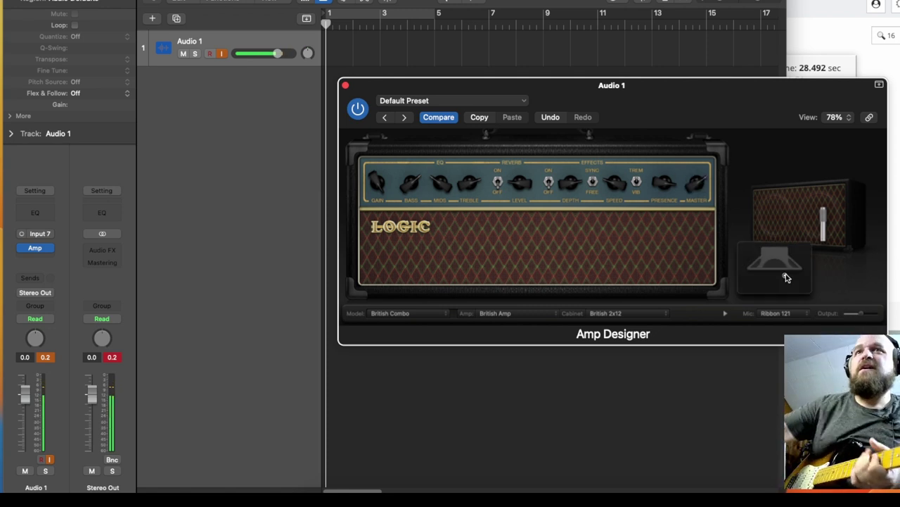
# Set Audio 1's effect slot to No Plug-in and add a send to Bus 1.
pyautogui.click(45, 248)
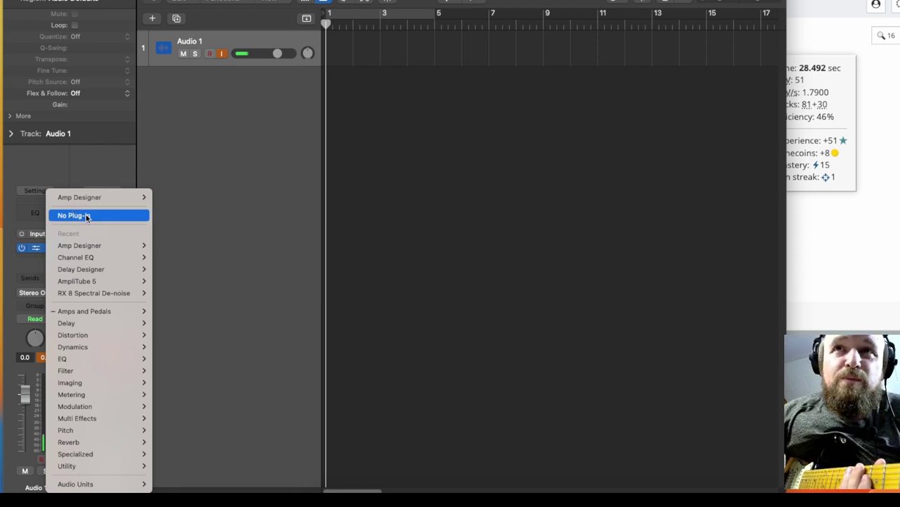
pyautogui.click(100, 216)
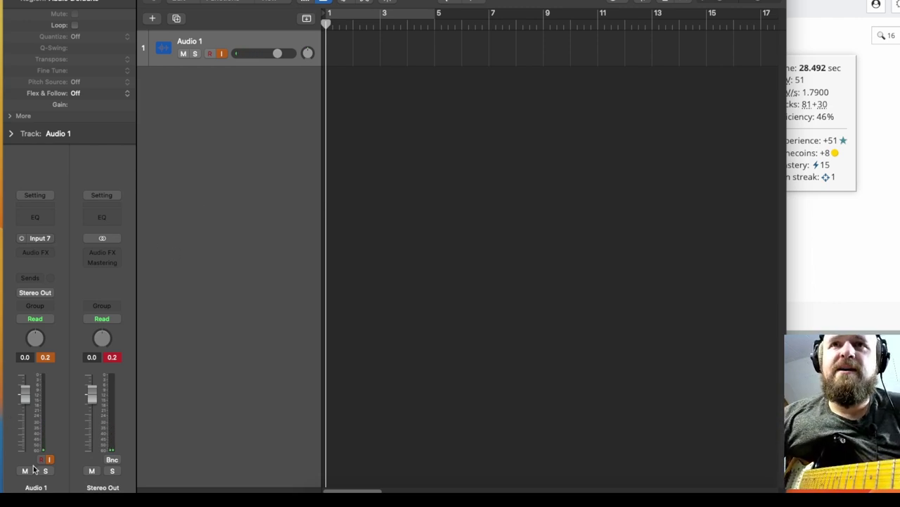
pyautogui.click(37, 278)
pyautogui.moveTo(40, 298)
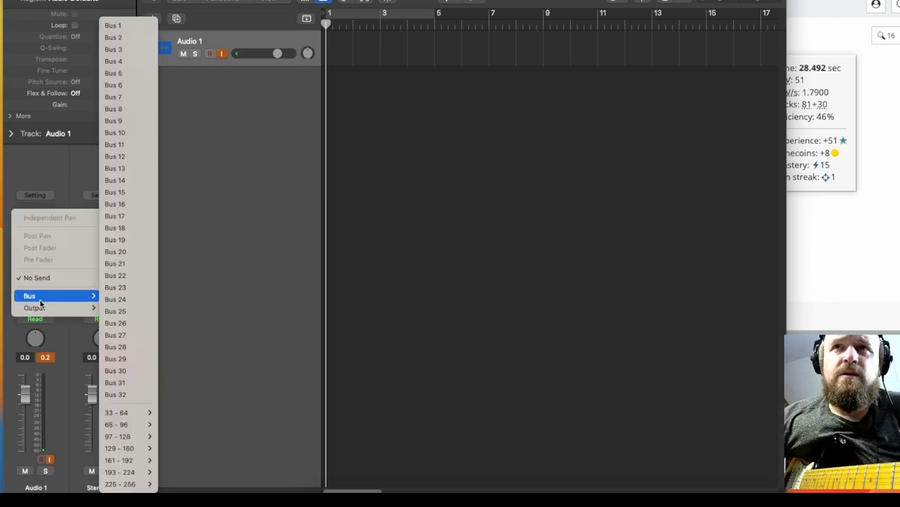
pyautogui.click(140, 27)
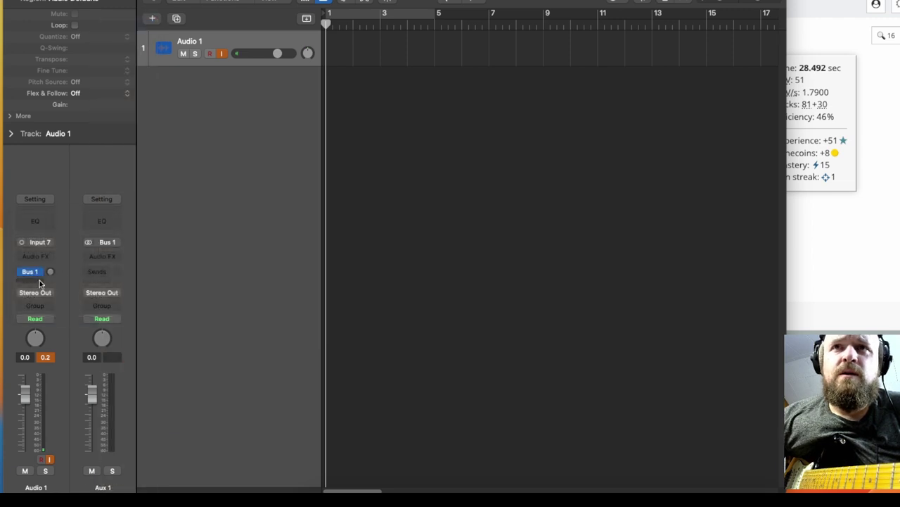
# Add two more sends on Audio 1, to Bus 2 and Bus 3.
pyautogui.click(39, 281)
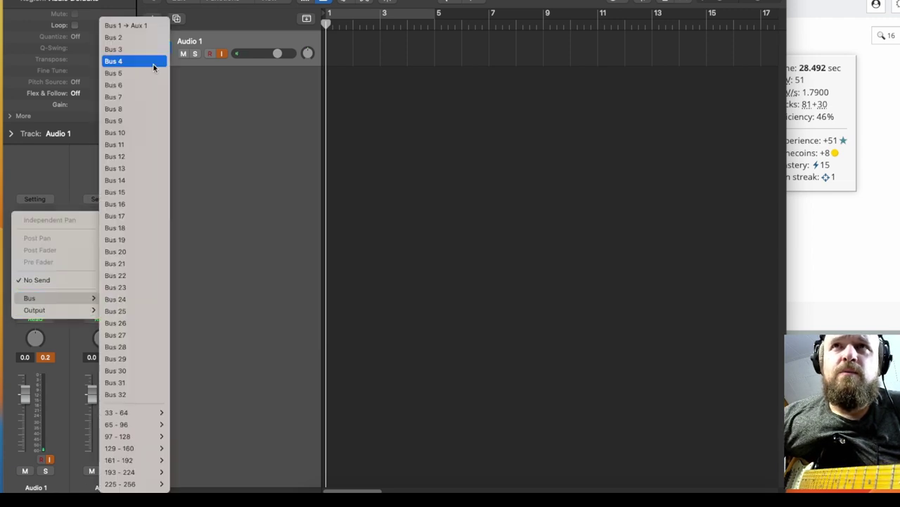
pyautogui.click(91, 298)
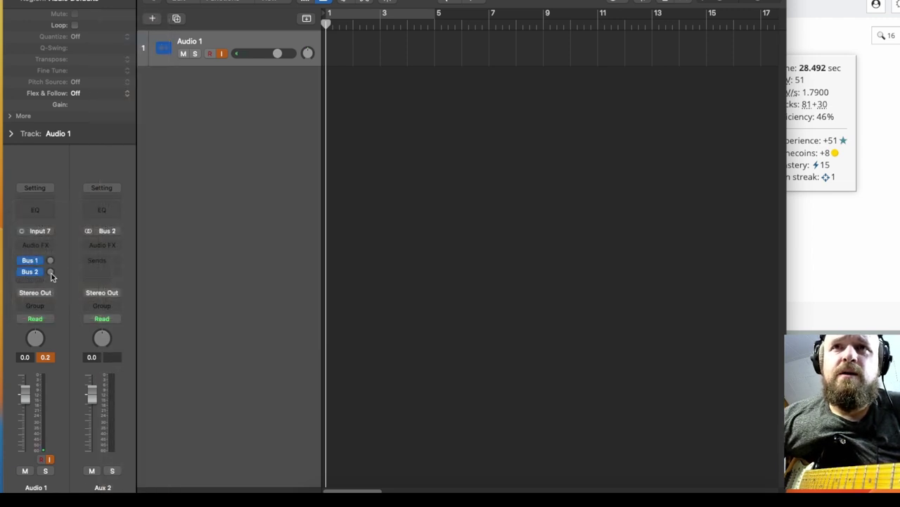
pyautogui.click(38, 279)
pyautogui.moveTo(28, 298)
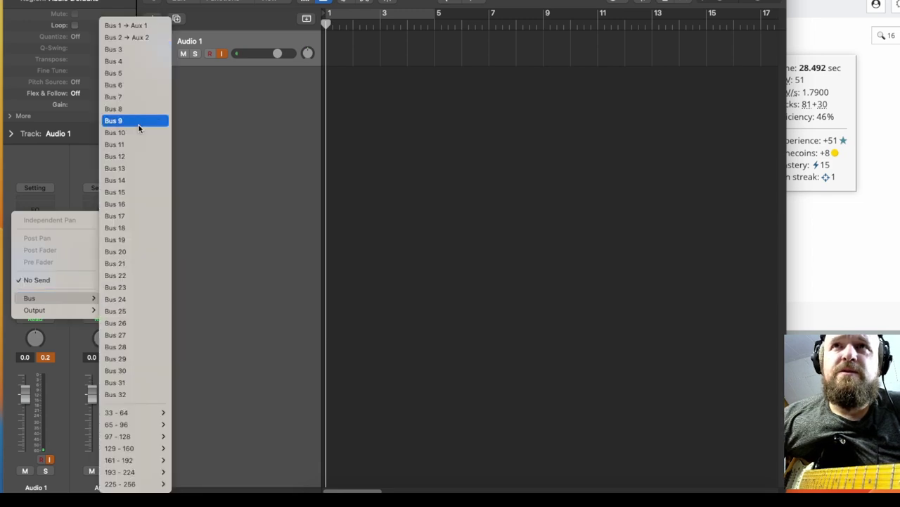
pyautogui.click(145, 51)
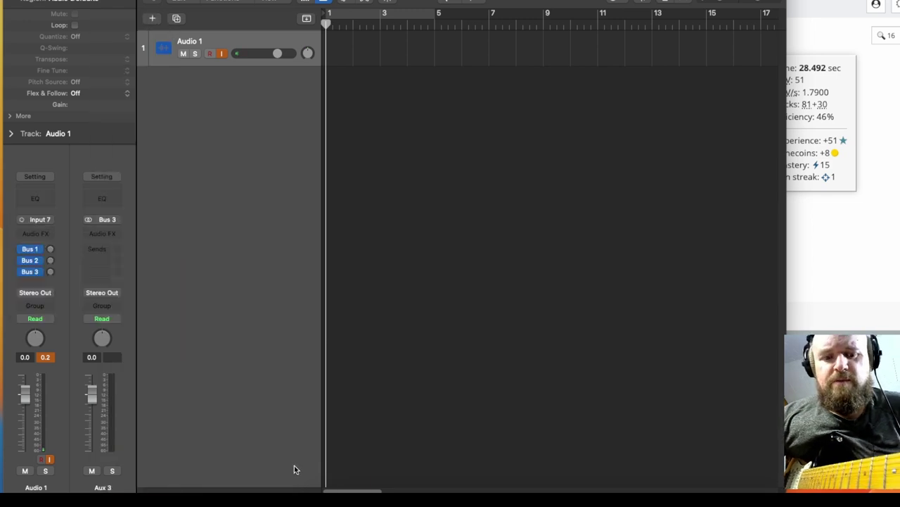
# Create tracks for the Aux 1–3 channel strips from the Mixer.
pyautogui.press('x')
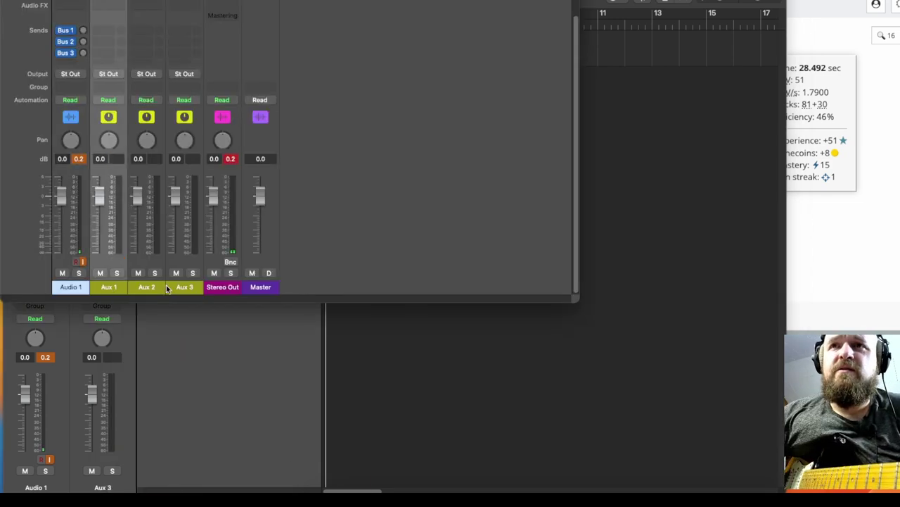
pyautogui.rightClick(179, 289)
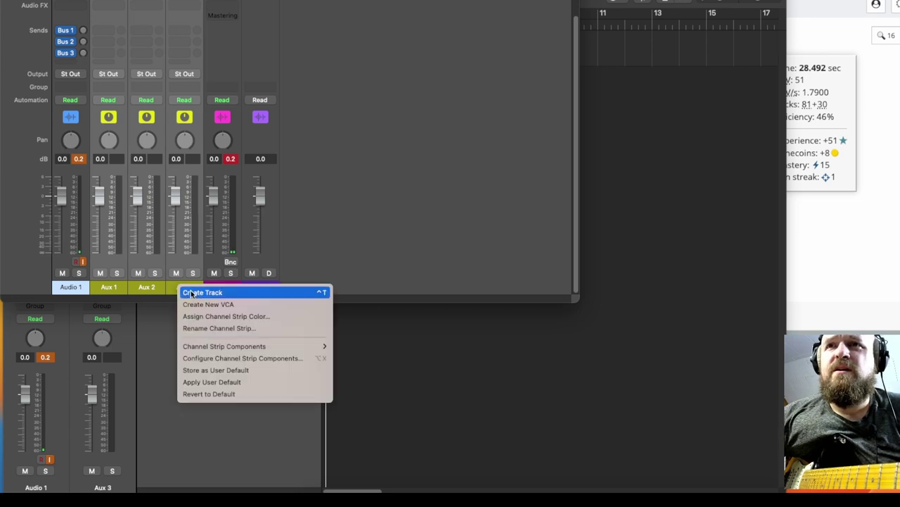
pyautogui.click(191, 294)
pyautogui.press('x')
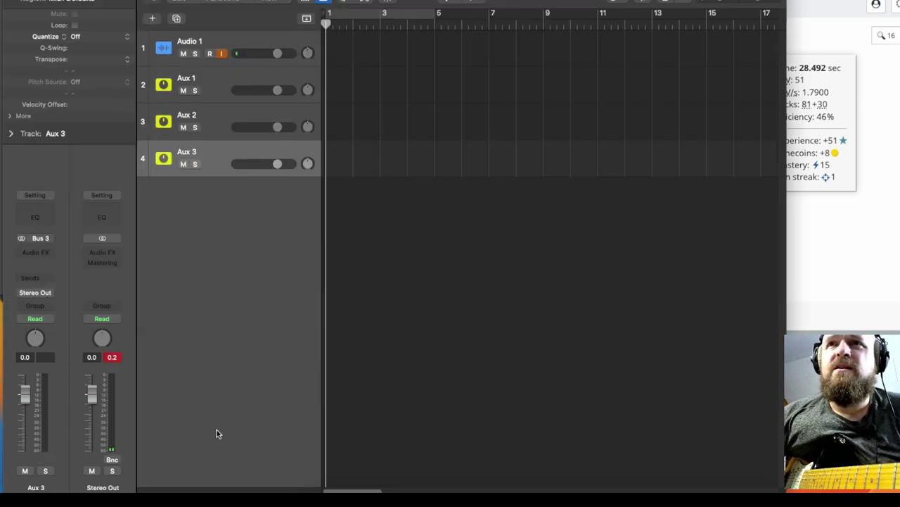
# Set Audio 1's output to No Output and raise its Bus 1 send to 0.0 dB.
pyautogui.click(239, 40)
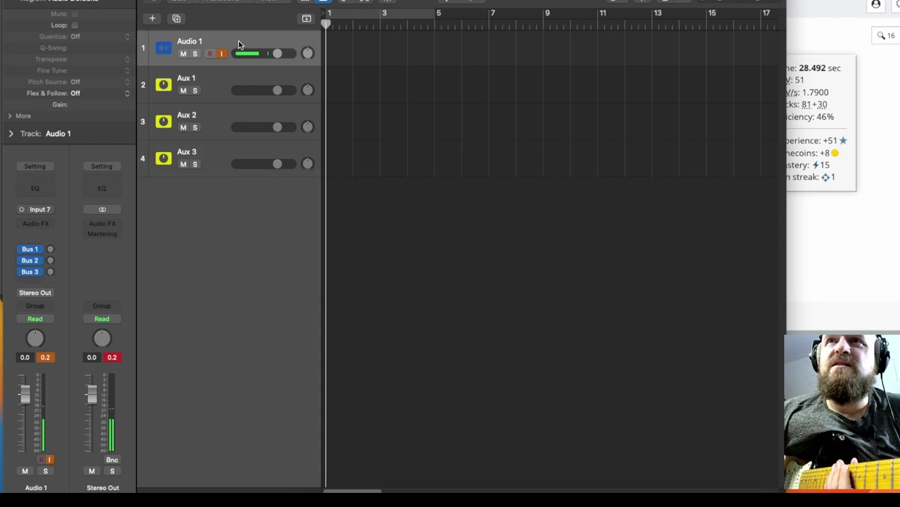
pyautogui.click(40, 293)
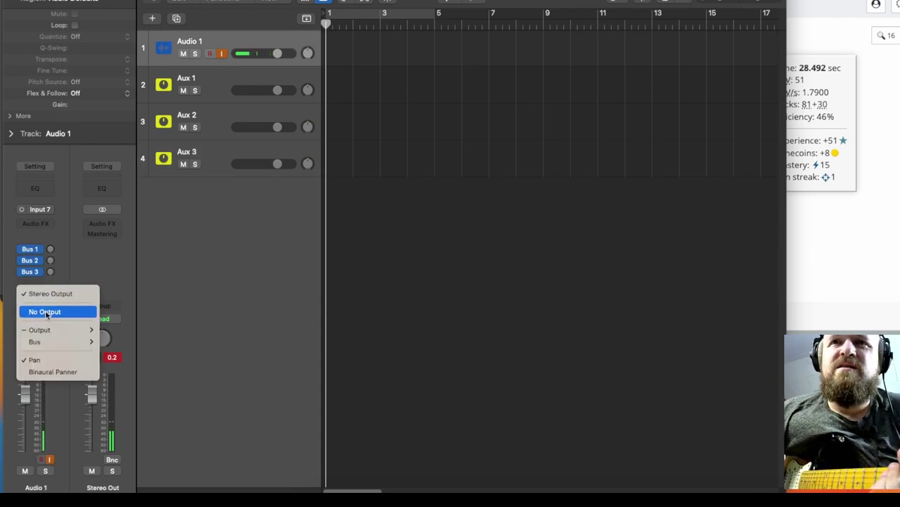
pyautogui.click(46, 311)
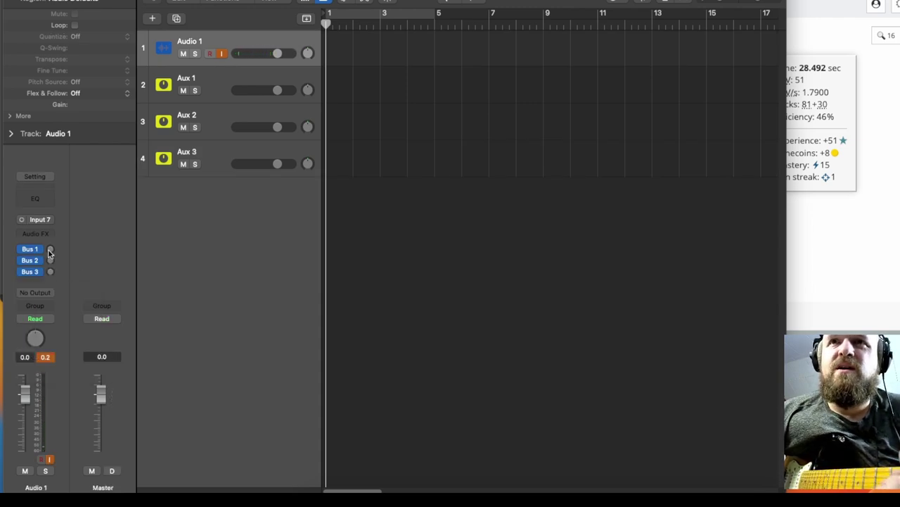
pyautogui.moveTo(50, 254); pyautogui.dragTo(88, 172)
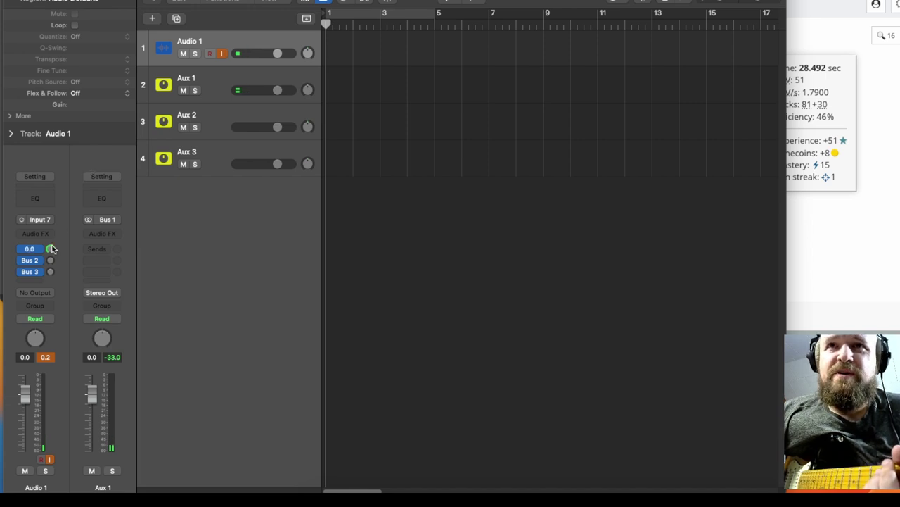
# Raise the Bus 2 and Bus 3 sends, audition by toggling Aux mutes, then select Aux 1–3.
pyautogui.moveTo(50, 260); pyautogui.dragTo(84, 179)
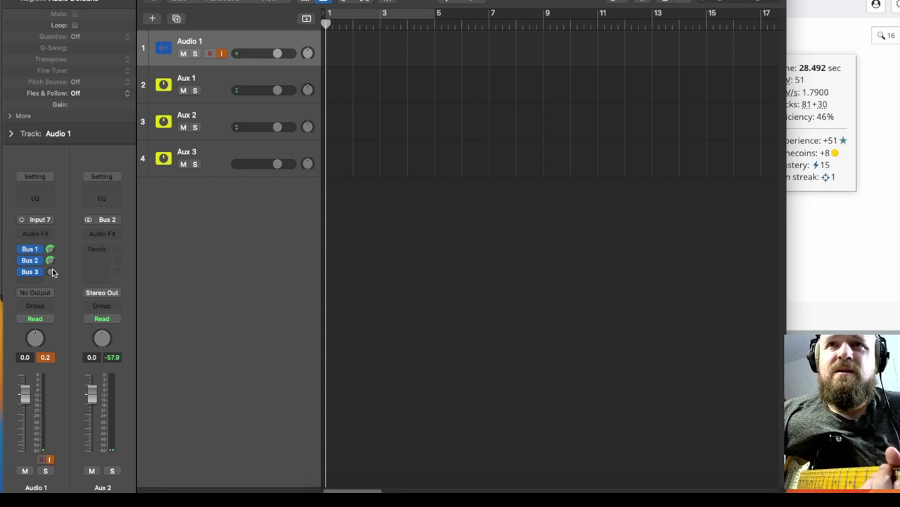
pyautogui.moveTo(51, 271); pyautogui.dragTo(105, 190)
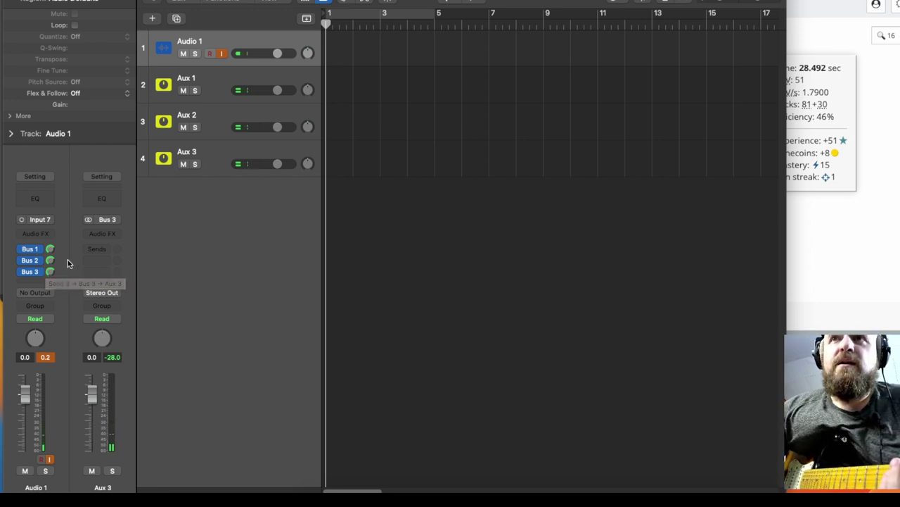
pyautogui.click(183, 127)
pyautogui.click(183, 164)
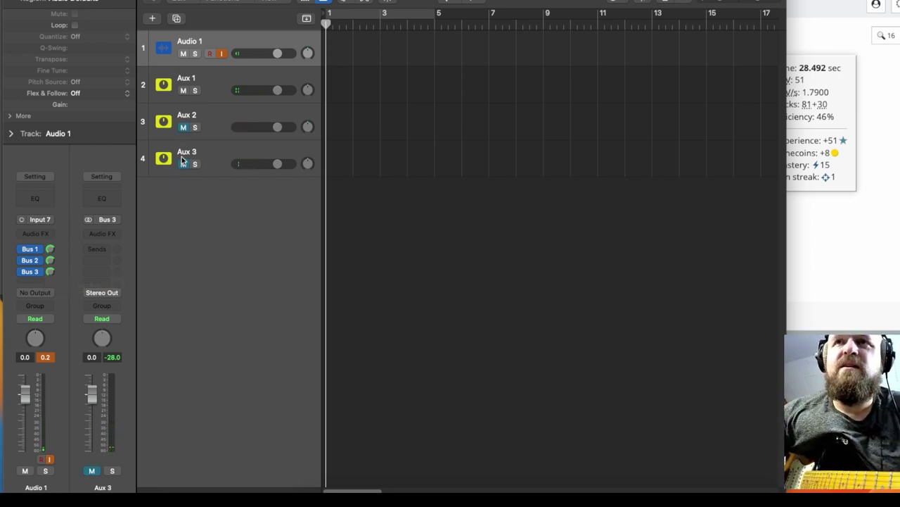
pyautogui.click(183, 127)
pyautogui.click(185, 164)
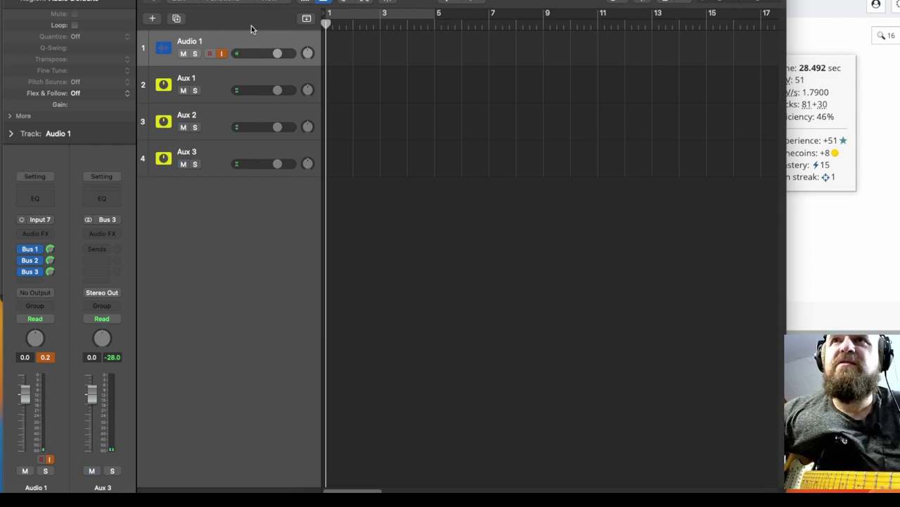
pyautogui.keyDown('shift'); pyautogui.click(222, 165); pyautogui.keyUp('shift')
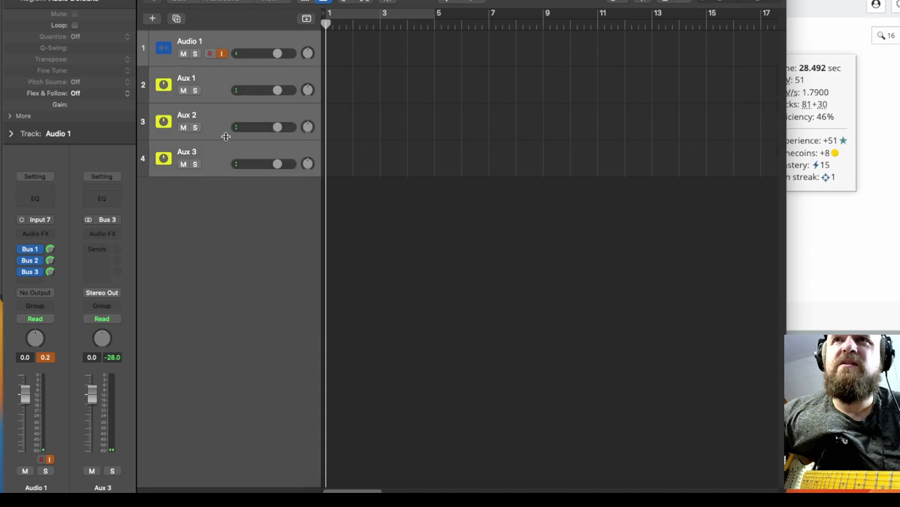
# Group Audio 1 and Aux 1–3 into a summing track stack, Sum 4 on Bus 4.
pyautogui.rightClick(238, 46)
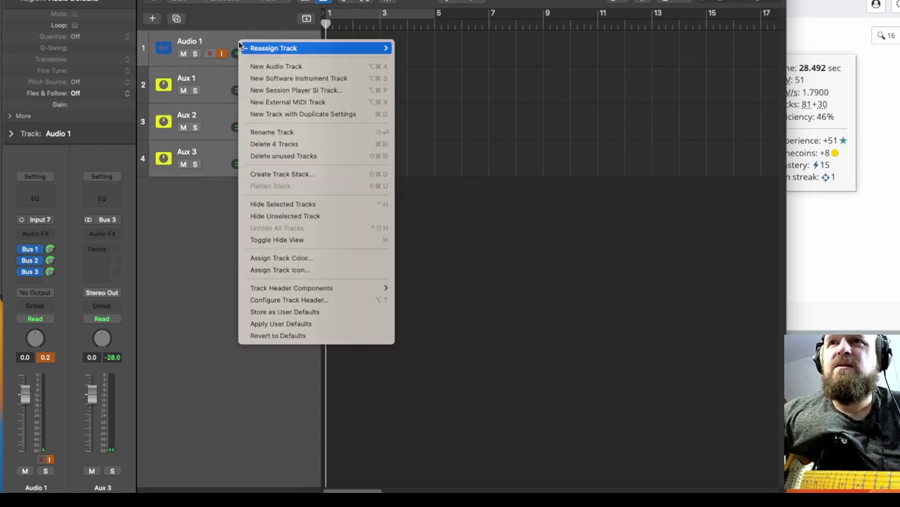
pyautogui.moveTo(241, 47)
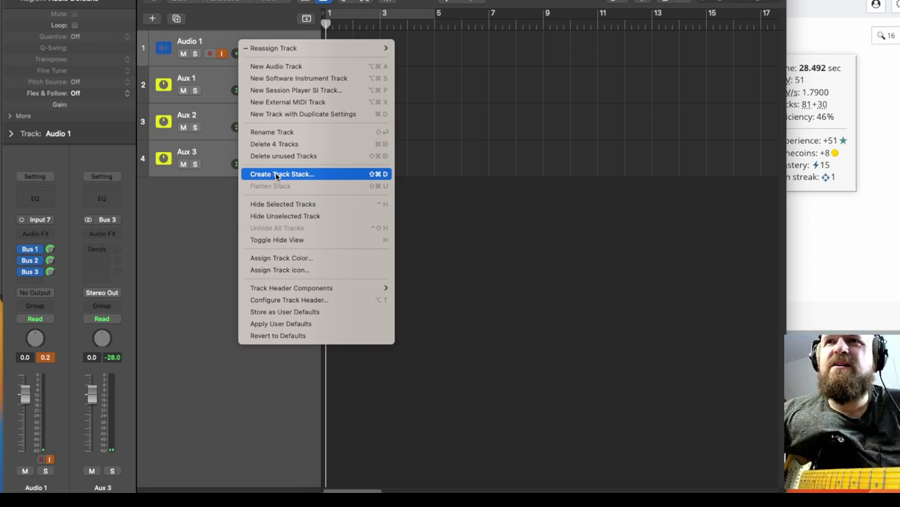
pyautogui.click(278, 174)
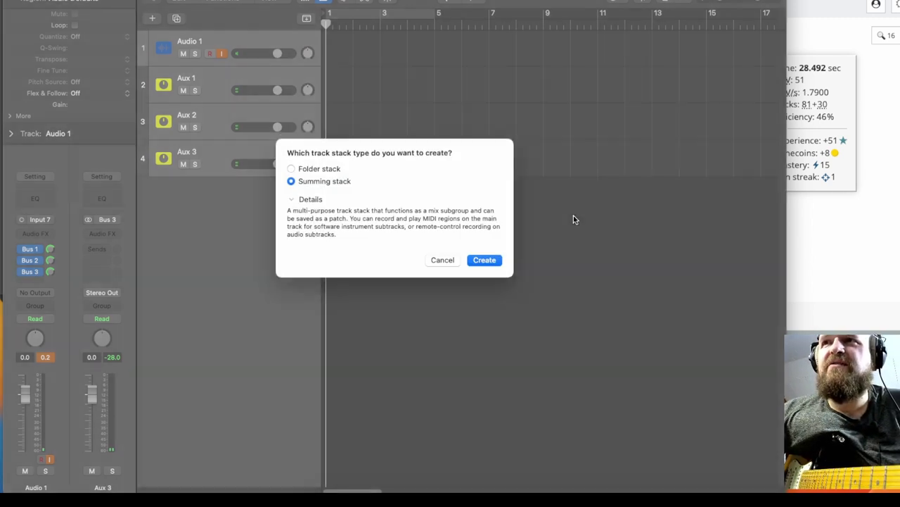
pyautogui.click(489, 269)
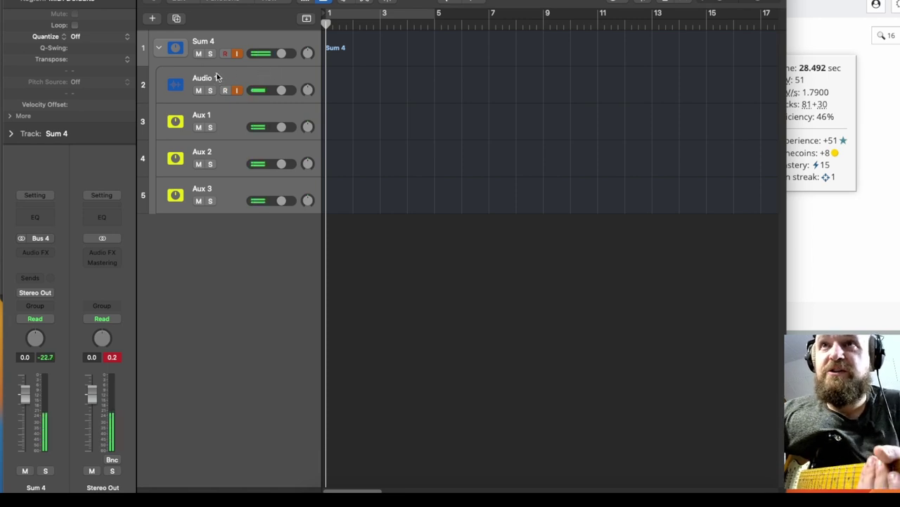
pyautogui.click(216, 77)
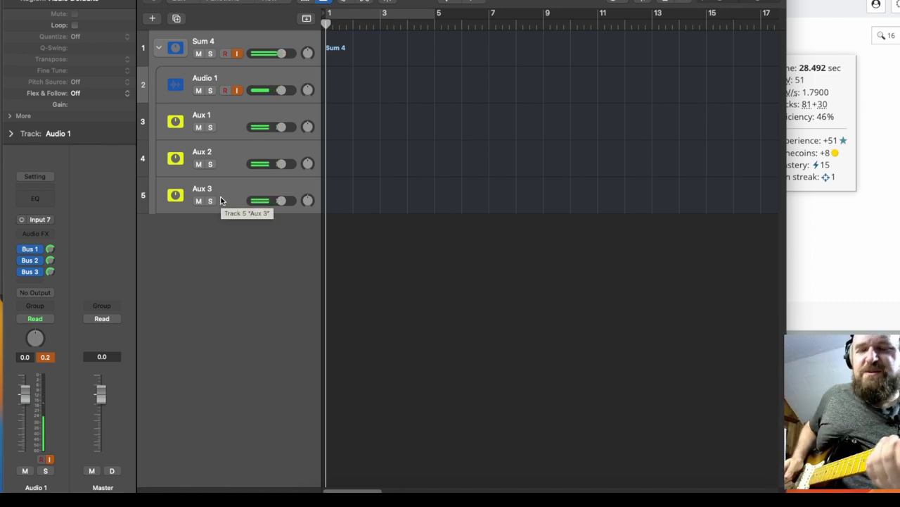
# Mute Aux 2 and Aux 3, then switch Aux 1's input format to mono.
pyautogui.press('Up')
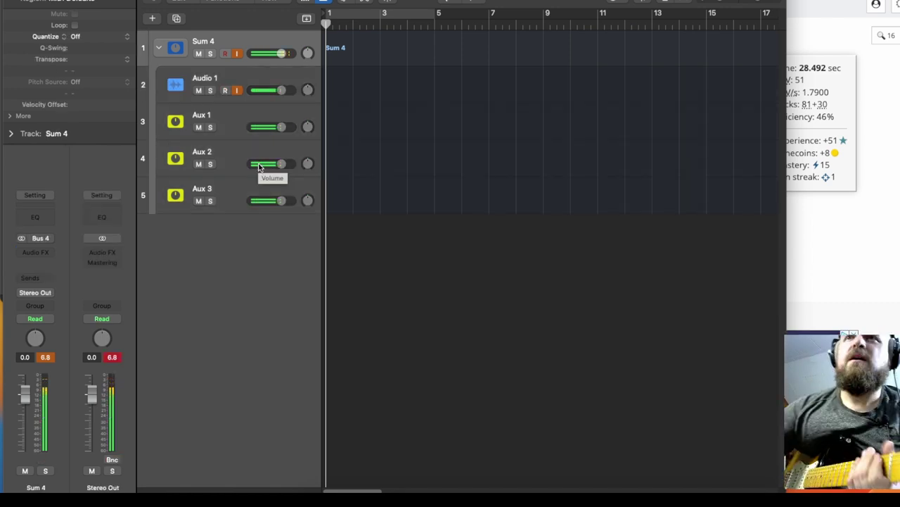
pyautogui.moveTo(199, 202); pyautogui.dragTo(201, 149)
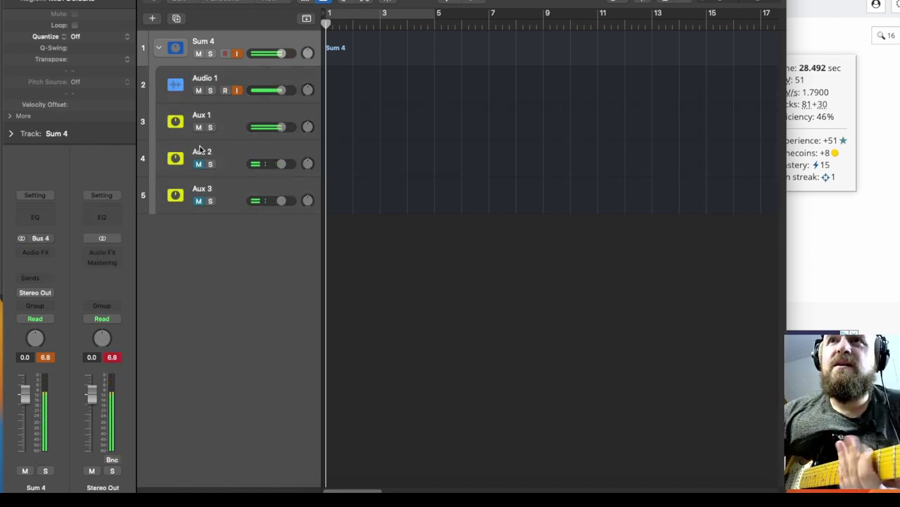
pyautogui.click(232, 124)
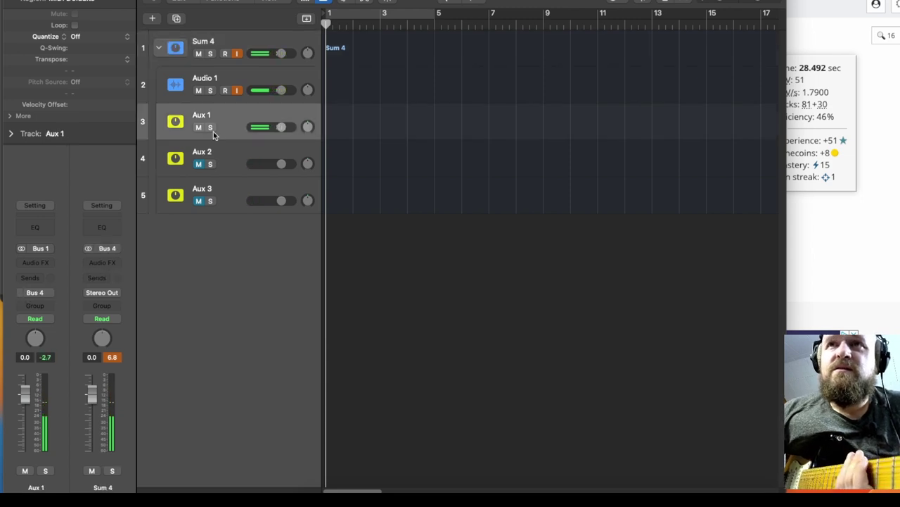
pyautogui.click(30, 263)
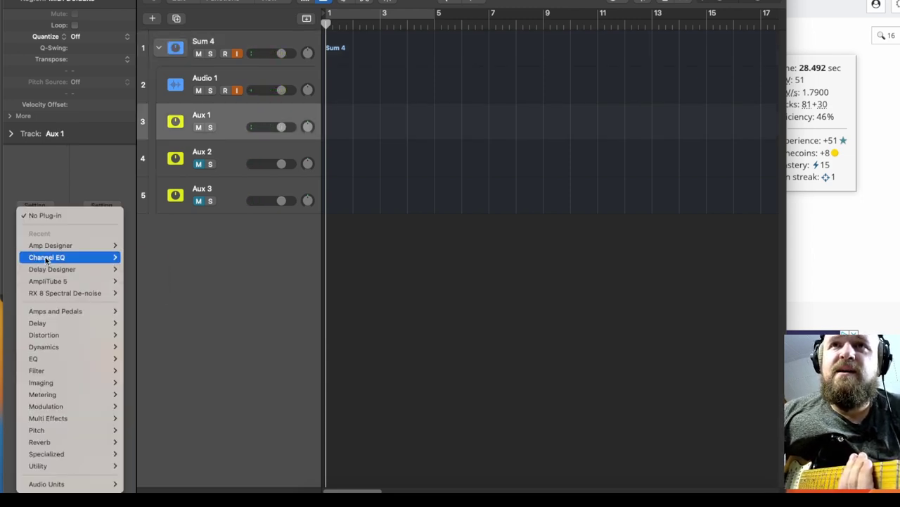
pyautogui.moveTo(58, 244)
pyautogui.click(249, 264)
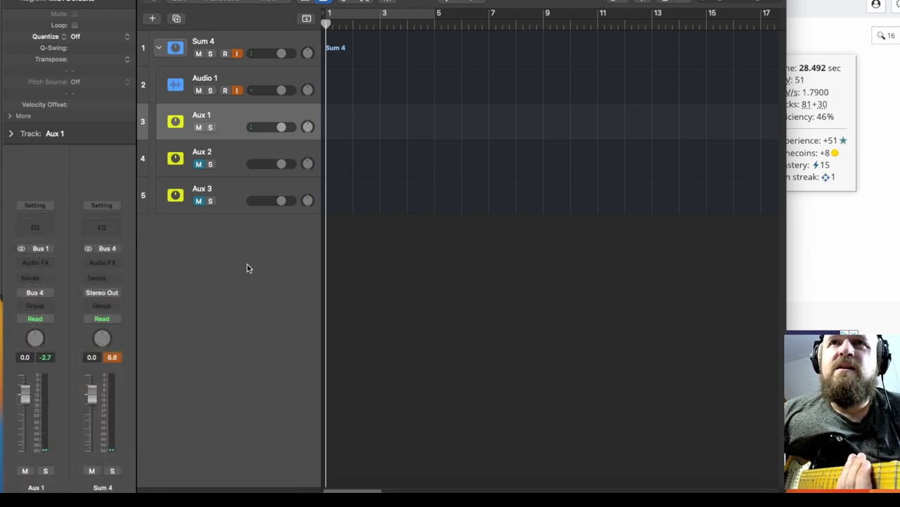
pyautogui.click(22, 248)
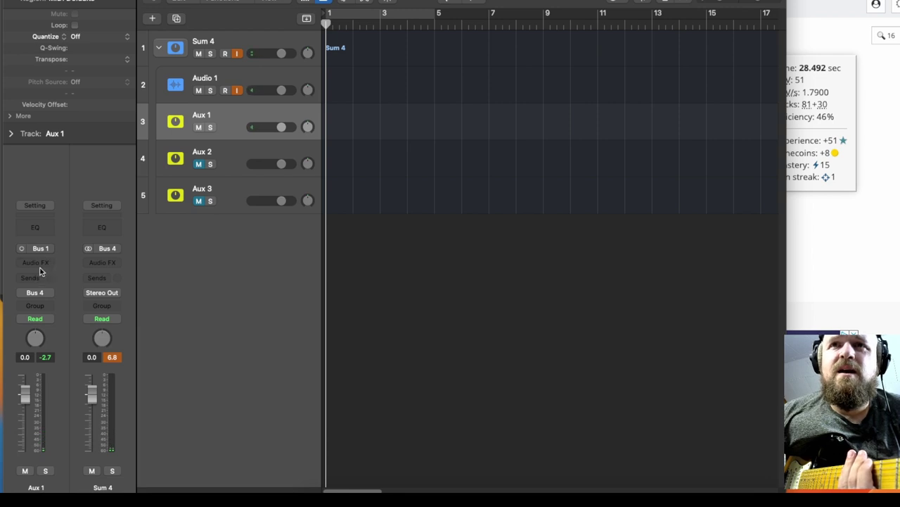
# Insert Amp Designer on Aux 1's Audio FX slot.
pyautogui.click(41, 270)
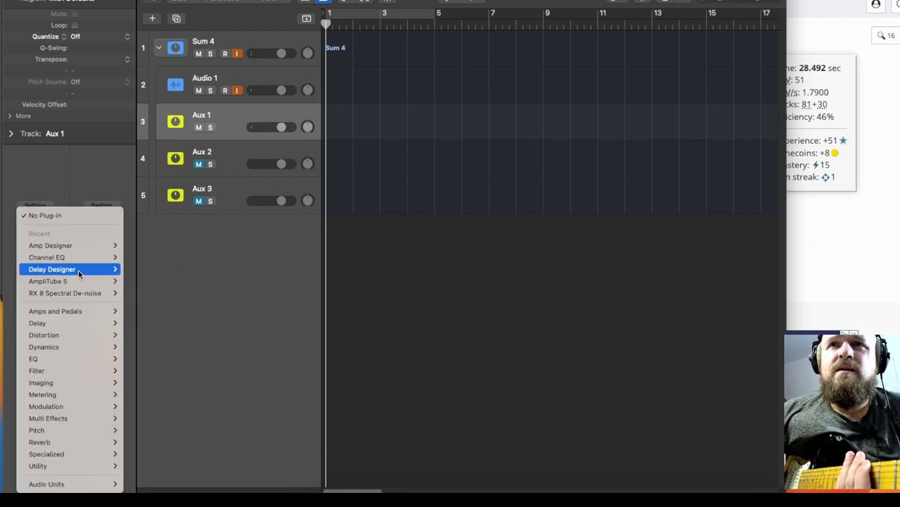
pyautogui.moveTo(92, 248)
pyautogui.click(134, 247)
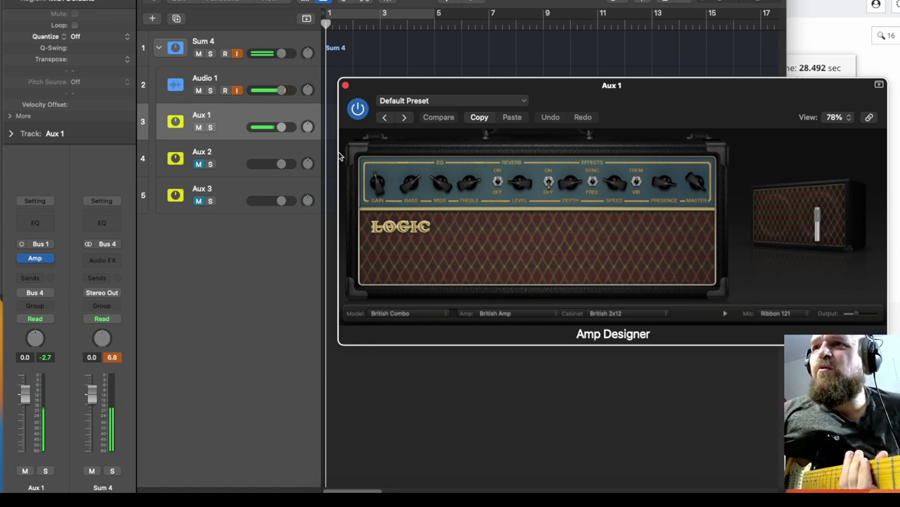
# Reshape Aux 1's Amp Designer gain, bass and presence, with mids set to centre.
pyautogui.moveTo(509, 183); pyautogui.dragTo(499, 205)
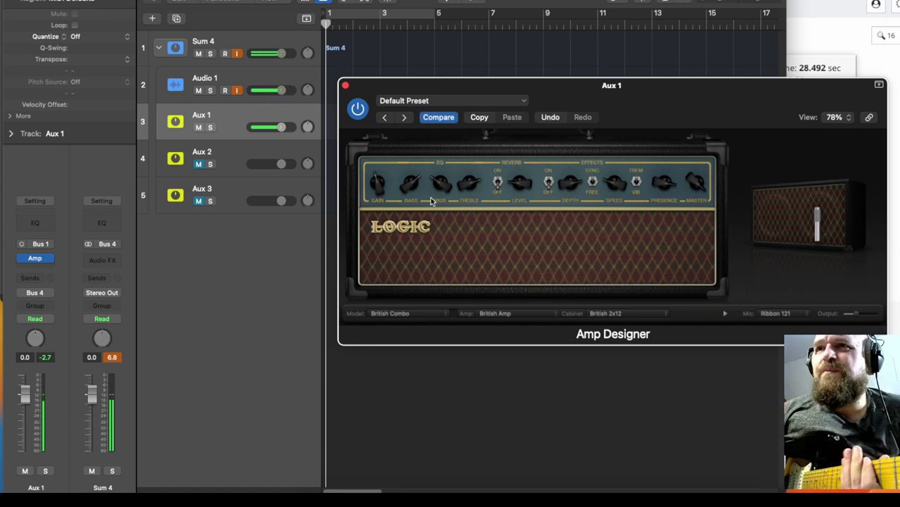
pyautogui.moveTo(378, 193); pyautogui.dragTo(472, 197)
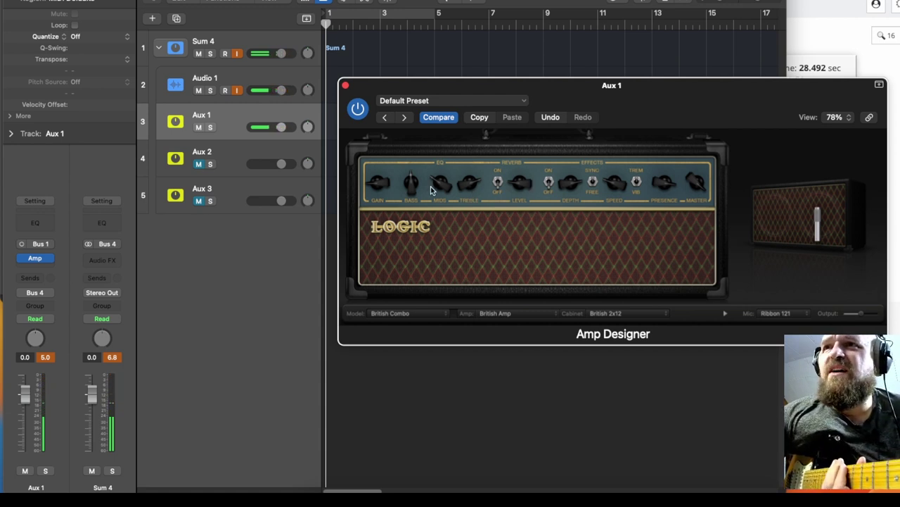
pyautogui.moveTo(455, 196); pyautogui.dragTo(447, 168)
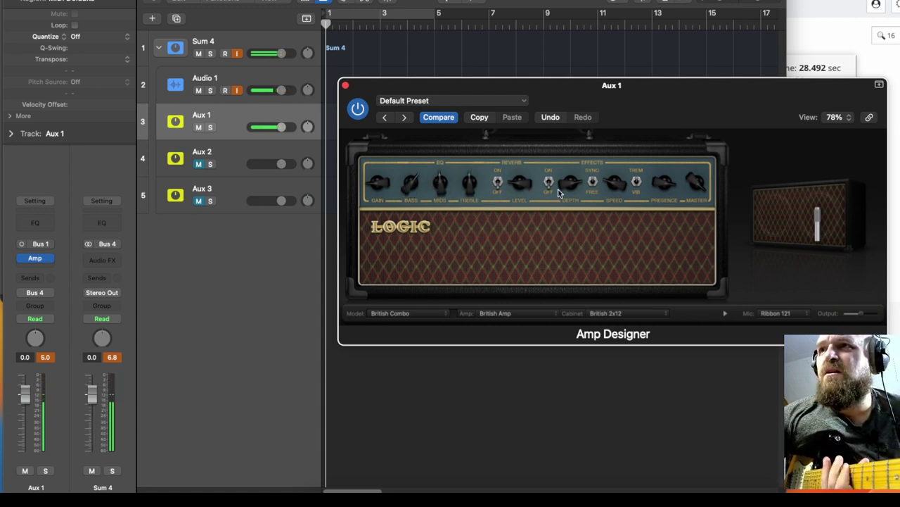
pyautogui.moveTo(660, 184); pyautogui.dragTo(657, 213)
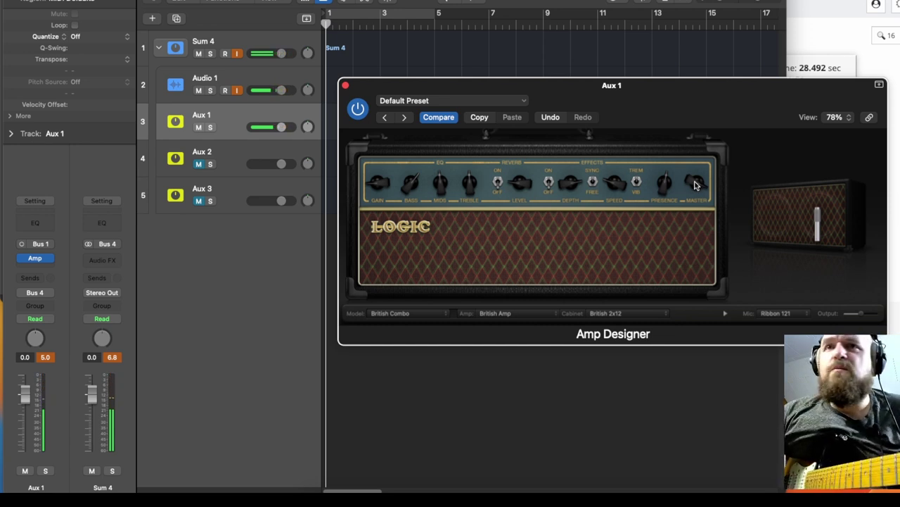
pyautogui.moveTo(793, 242)
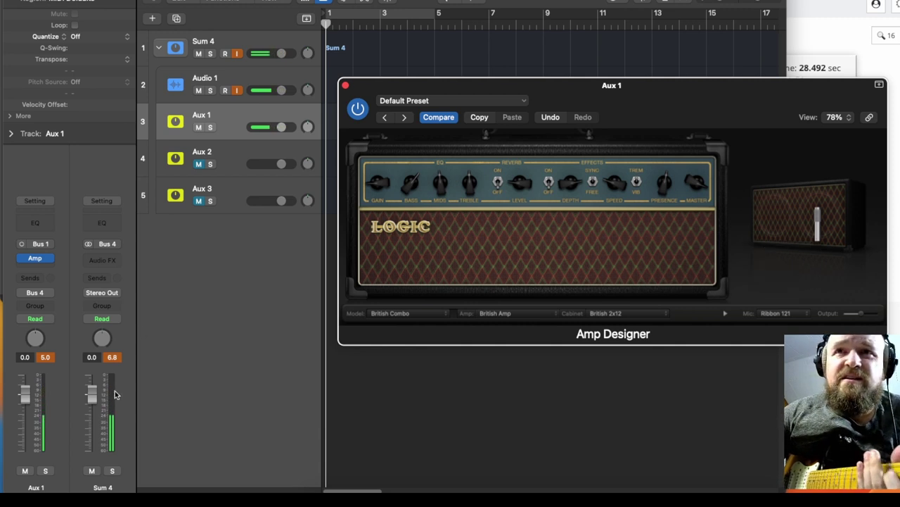
pyautogui.moveTo(789, 296)
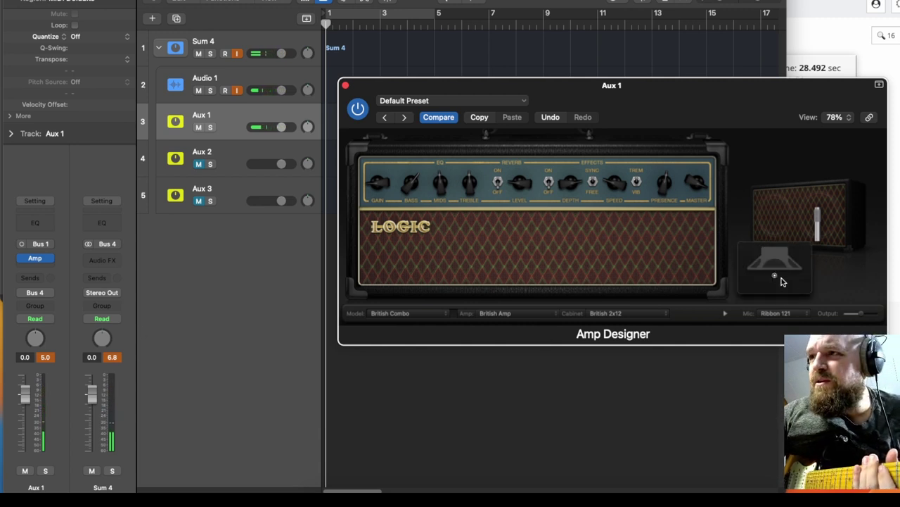
# Nudge the cabinet microphone position in small steps, ending up and to the left.
pyautogui.moveTo(775, 276); pyautogui.dragTo(782, 277)
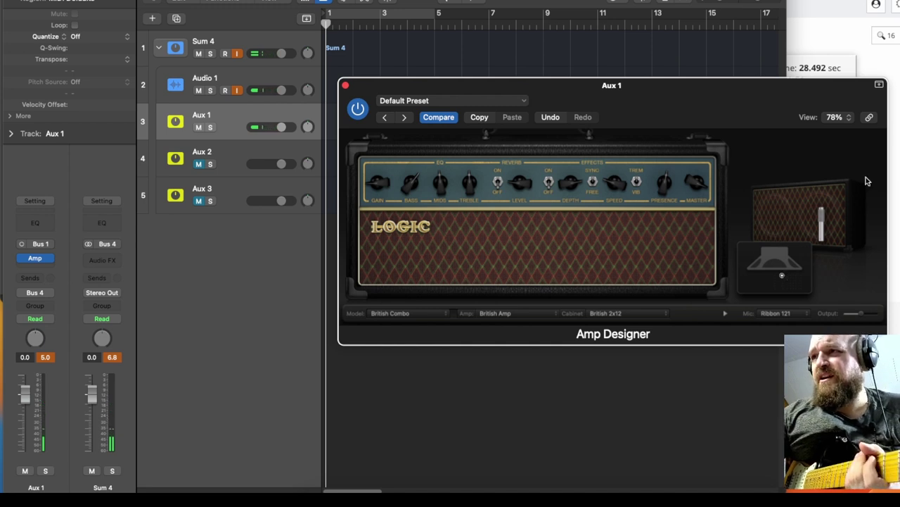
pyautogui.moveTo(783, 279); pyautogui.dragTo(787, 283)
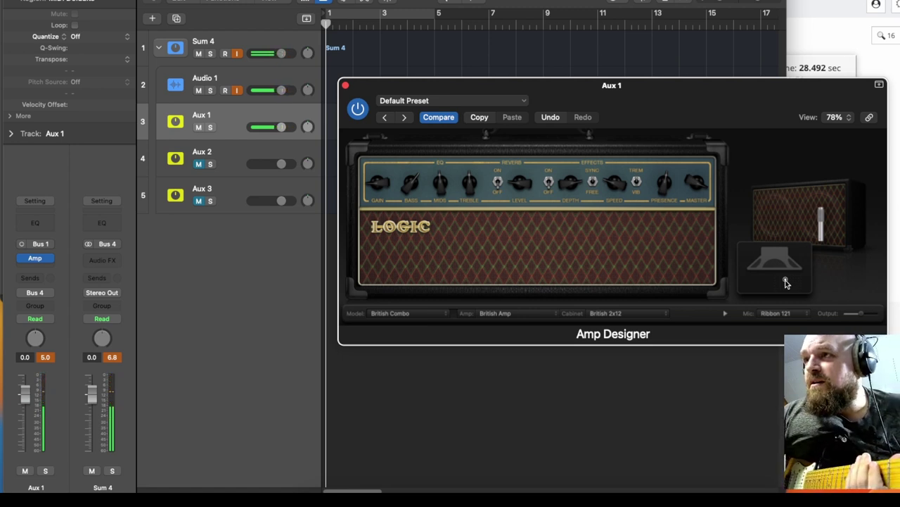
pyautogui.moveTo(786, 282); pyautogui.dragTo(787, 282)
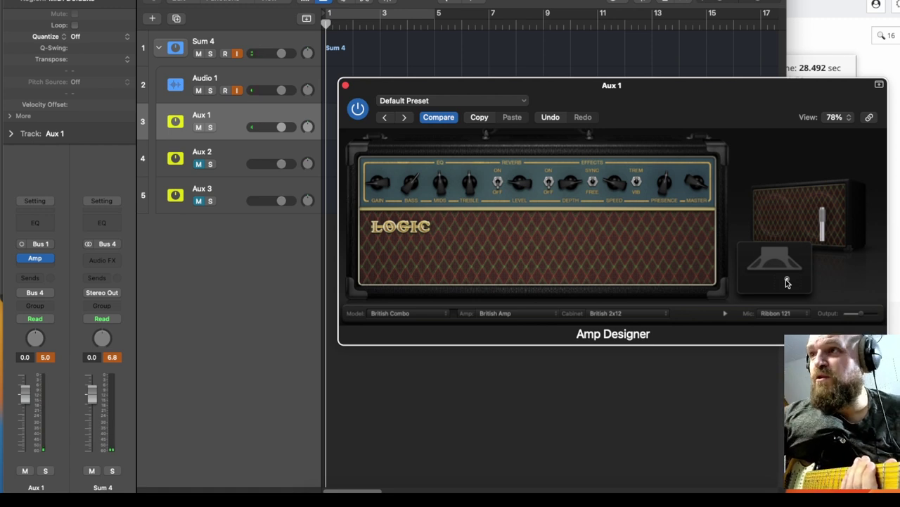
pyautogui.moveTo(787, 282); pyautogui.dragTo(788, 282)
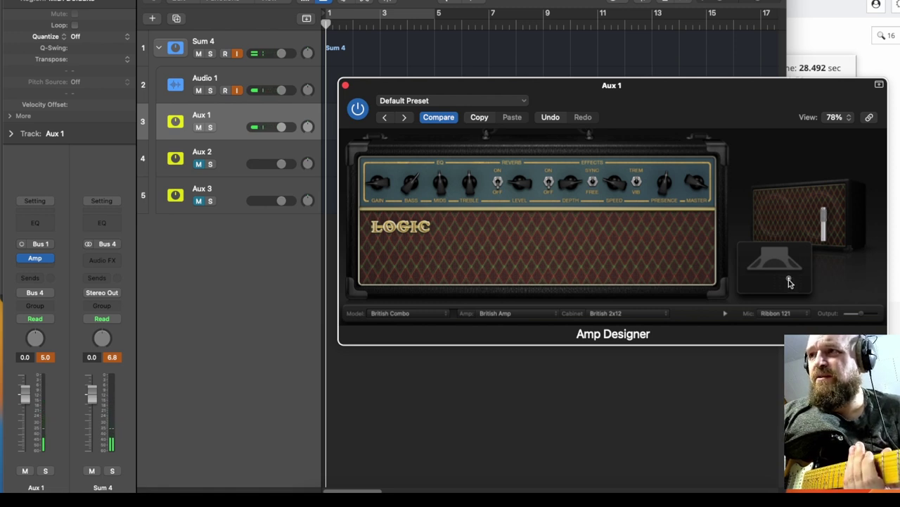
pyautogui.moveTo(789, 281)
pyautogui.mouseDown()
pyautogui.moveTo(778, 273)
pyautogui.moveTo(788, 270)
pyautogui.mouseUp()
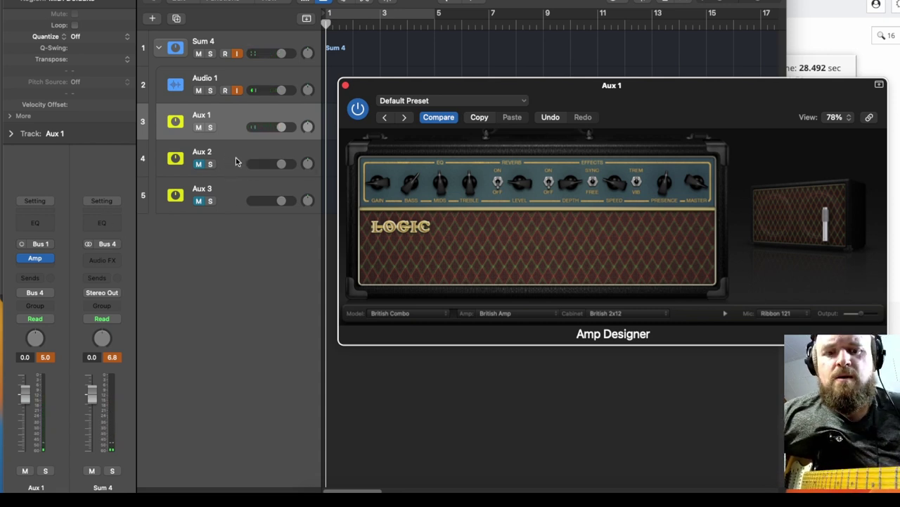
# Review all channel strips in the Mixer, then go back to the Tracks view.
pyautogui.press('x')
pyautogui.scroll(1, 148, 3)
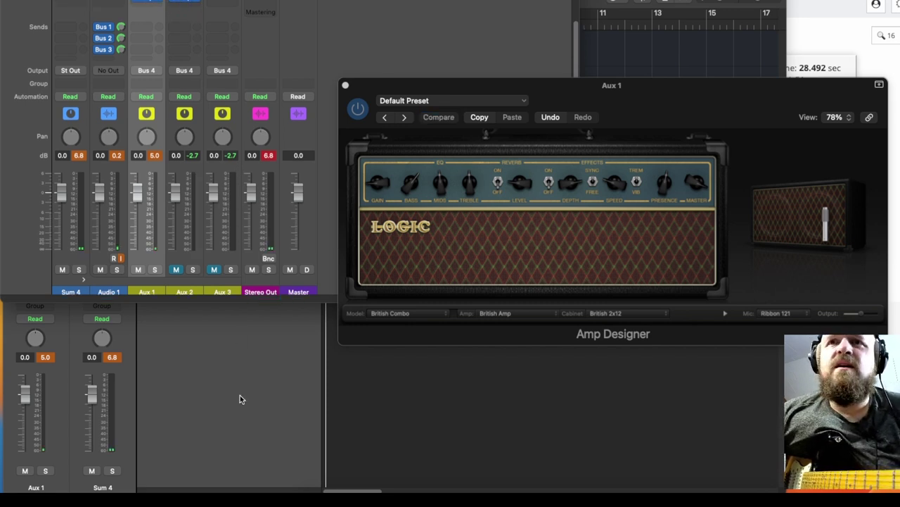
pyautogui.press('x')
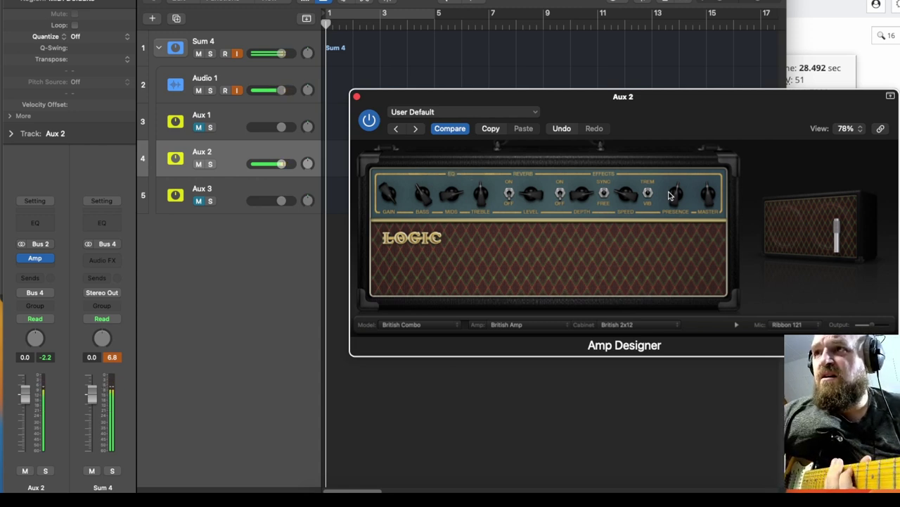
# Raise Aux 2's amp presence and treble and switch its microphone to Dynamic 57.
pyautogui.moveTo(677, 198); pyautogui.dragTo(678, 176)
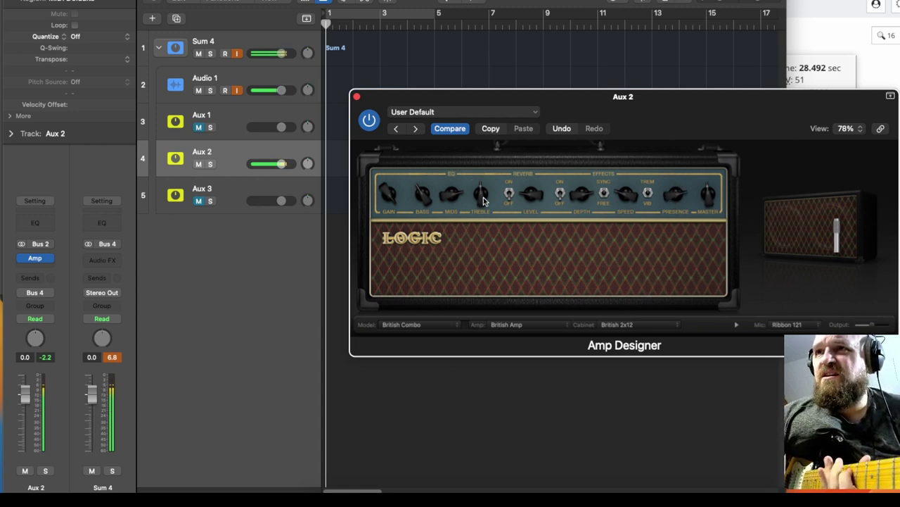
pyautogui.moveTo(483, 195); pyautogui.dragTo(481, 184)
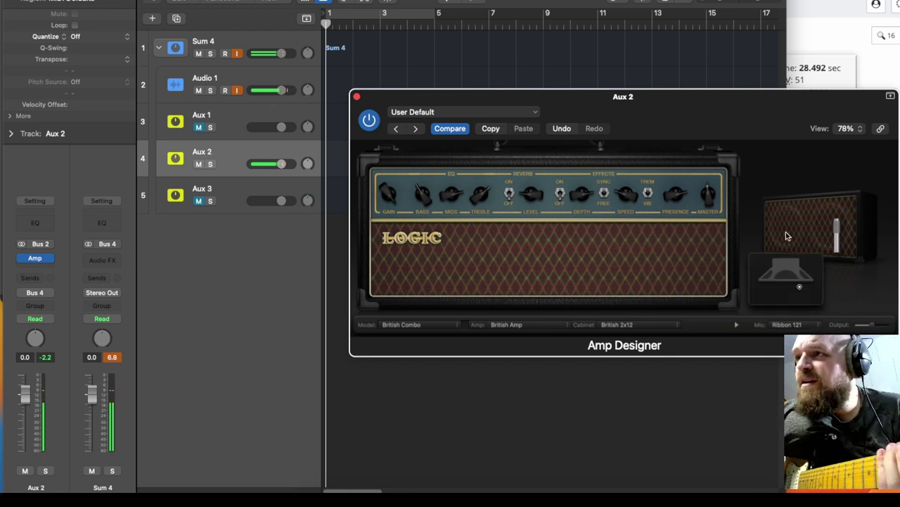
pyautogui.click(793, 326)
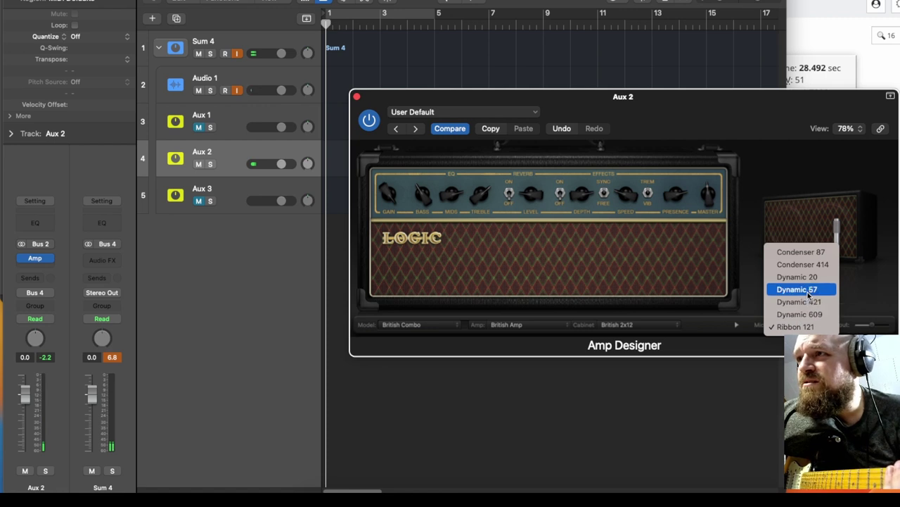
pyautogui.click(809, 294)
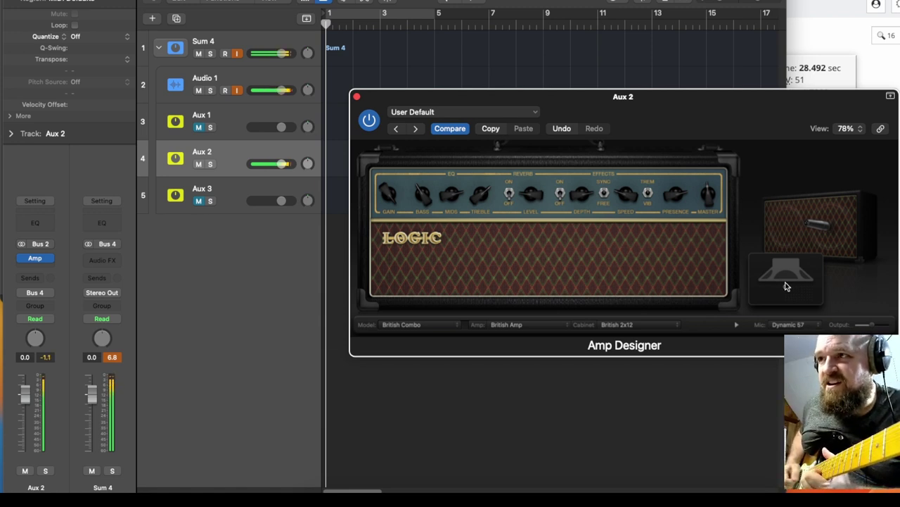
# Toggle Aux 1's mute button so Aux 1 ends up unmuted alongside Aux 2.
pyautogui.click(200, 131)
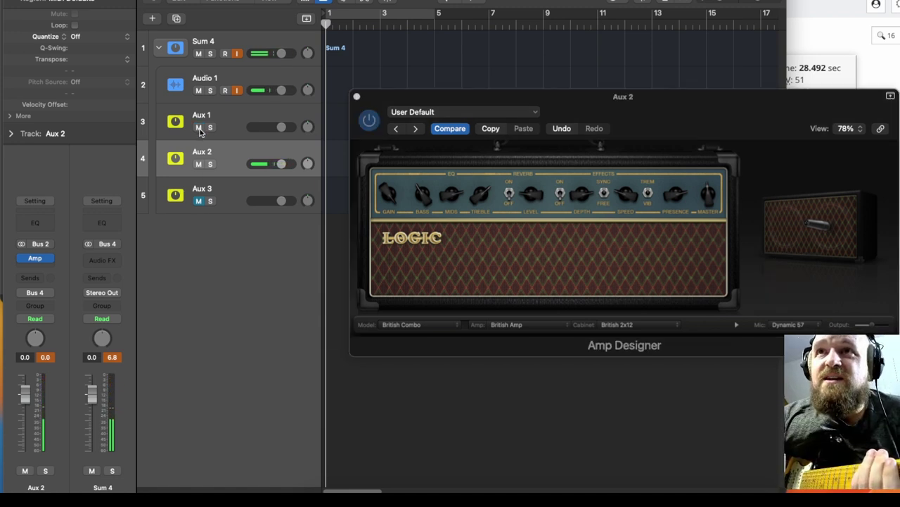
pyautogui.click(200, 128)
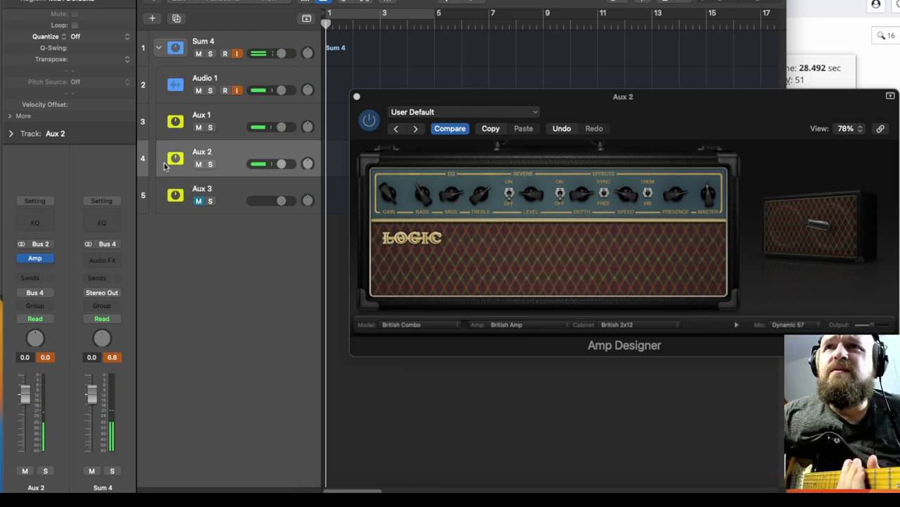
# Insert a Channel EQ on Aux 2 cutting below 115 Hz and above 9750 Hz, and set Aux 2 to -4.2 dB.
pyautogui.click(34, 222)
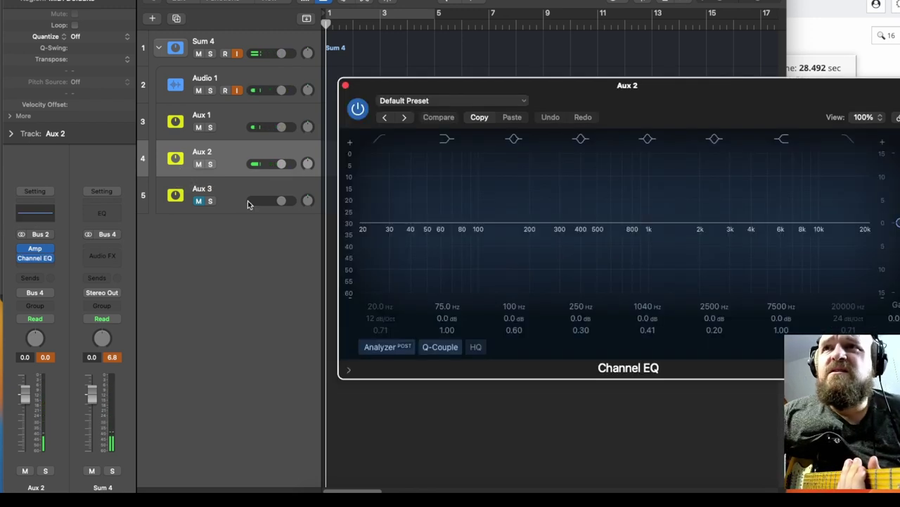
pyautogui.click(380, 139)
pyautogui.moveTo(357, 239); pyautogui.dragTo(524, 236)
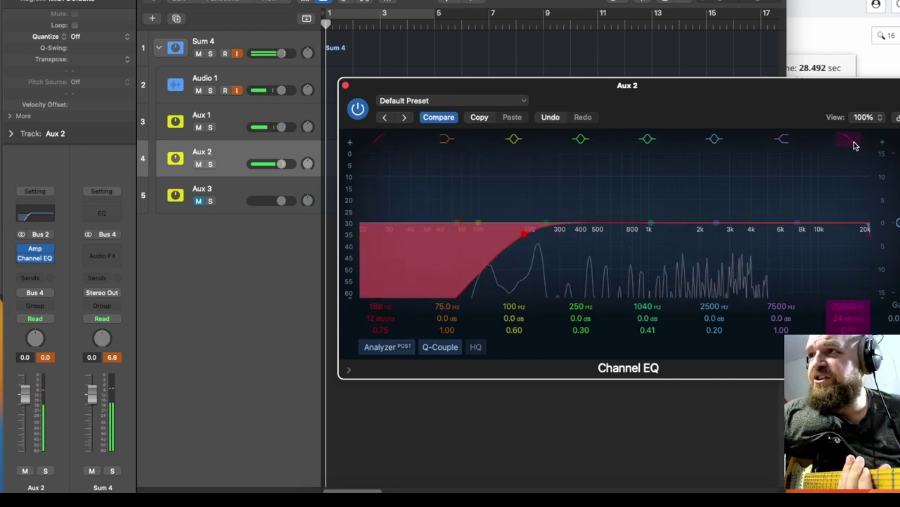
pyautogui.moveTo(874, 236); pyautogui.dragTo(783, 199)
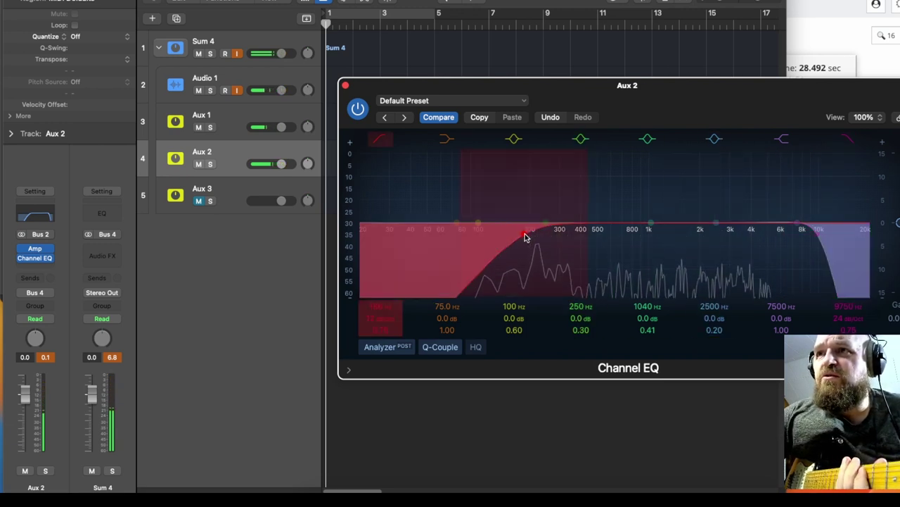
pyautogui.moveTo(512, 235); pyautogui.dragTo(491, 235)
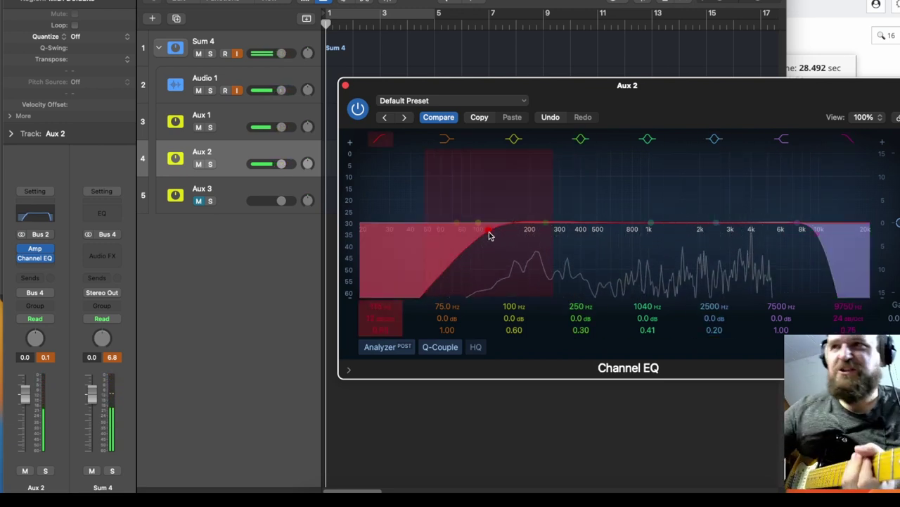
pyautogui.click(255, 161)
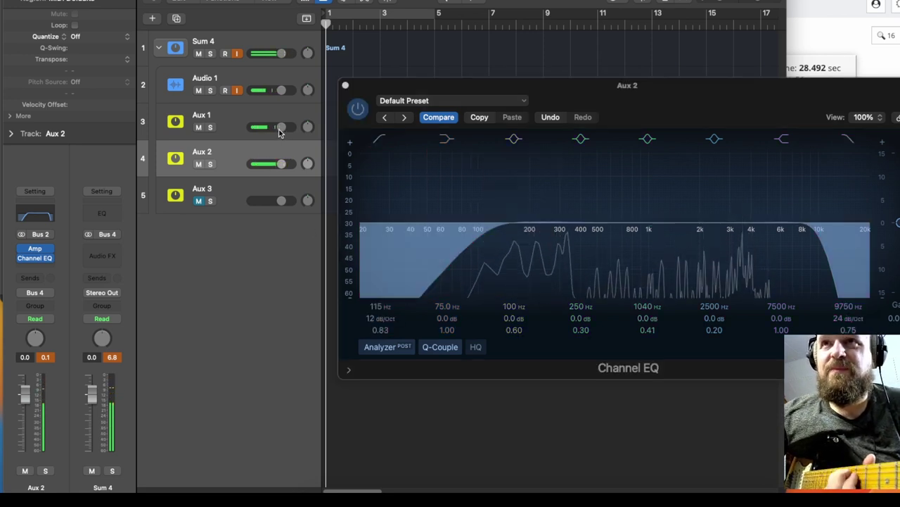
pyautogui.moveTo(279, 166)
pyautogui.mouseDown()
pyautogui.moveTo(259, 165)
pyautogui.moveTo(268, 165)
pyautogui.mouseUp()
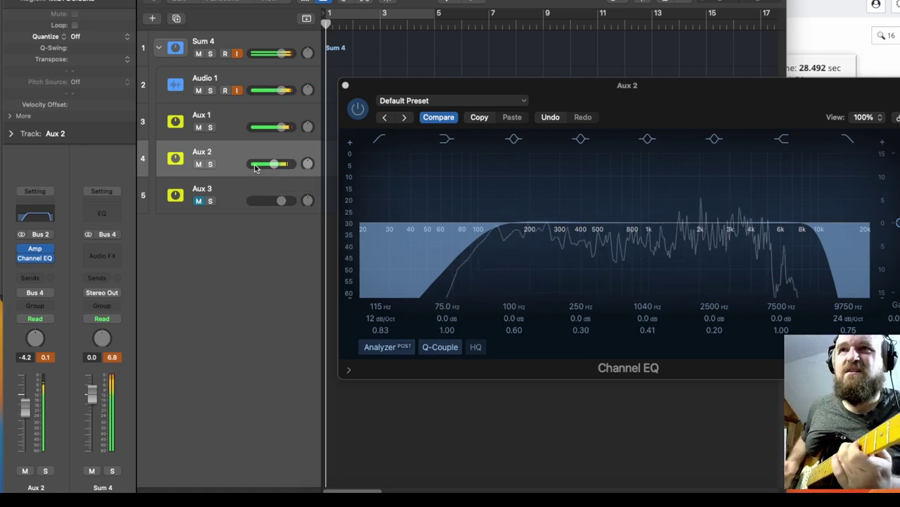
# Set Aux 1's Channel EQ low cut to 65.5 Hz and enable an 11000 Hz high cut.
pyautogui.click(225, 121)
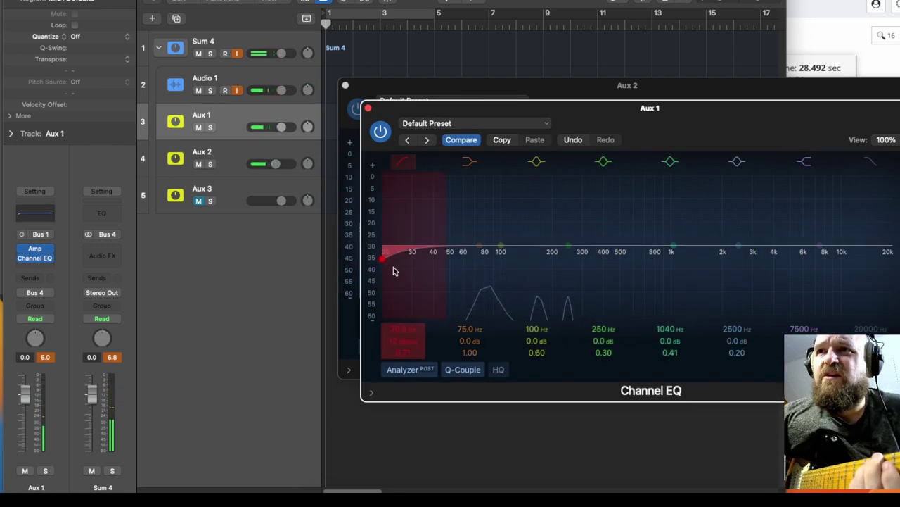
pyautogui.moveTo(386, 262); pyautogui.dragTo(473, 263)
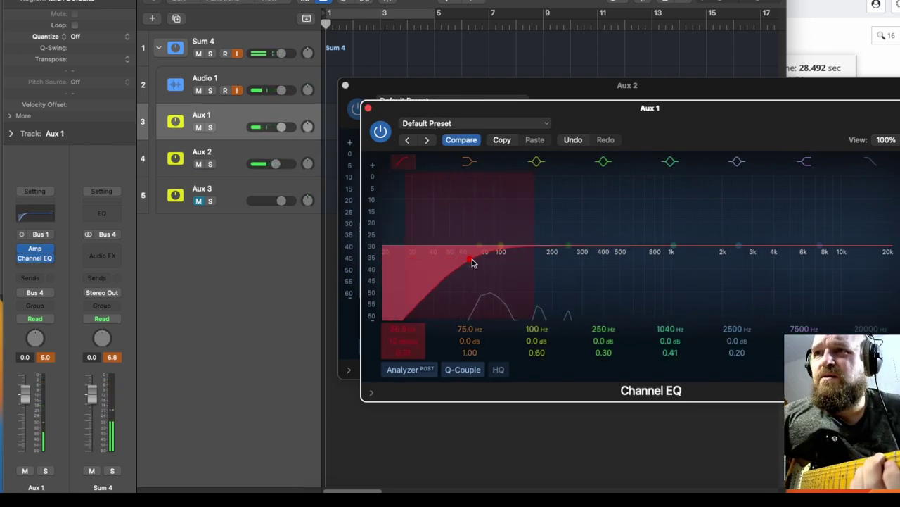
pyautogui.click(871, 162)
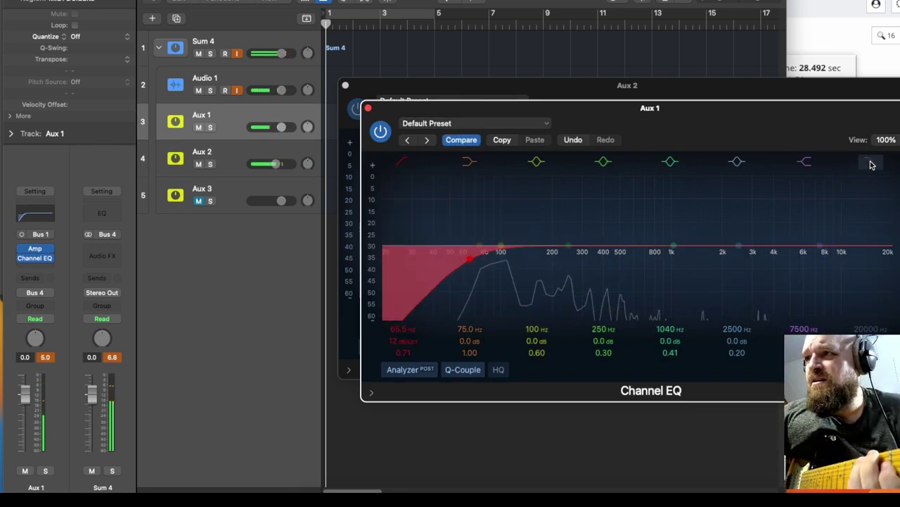
pyautogui.moveTo(892, 260); pyautogui.dragTo(850, 262)
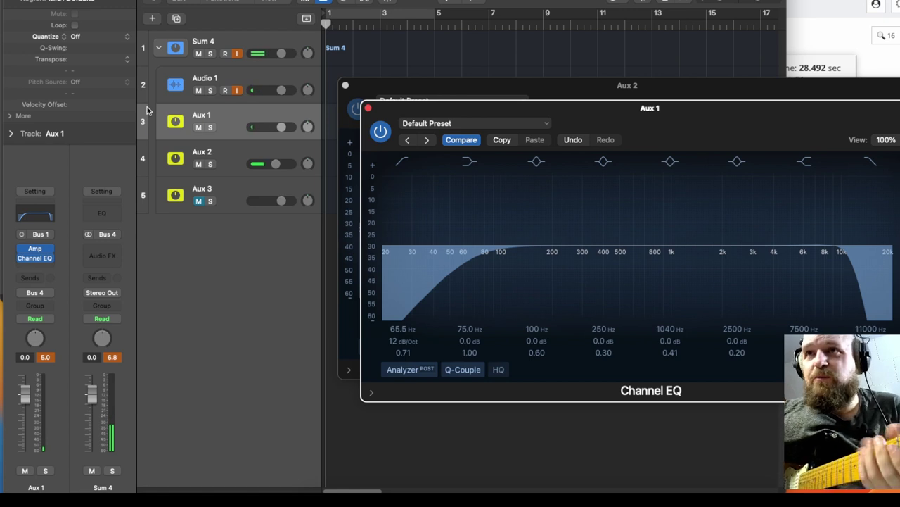
# Close the Aux 1 and Aux 2 EQ and amp windows, select Aux 3, and bring up its Audio FX menu.
pyautogui.click(366, 107)
pyautogui.click(347, 85)
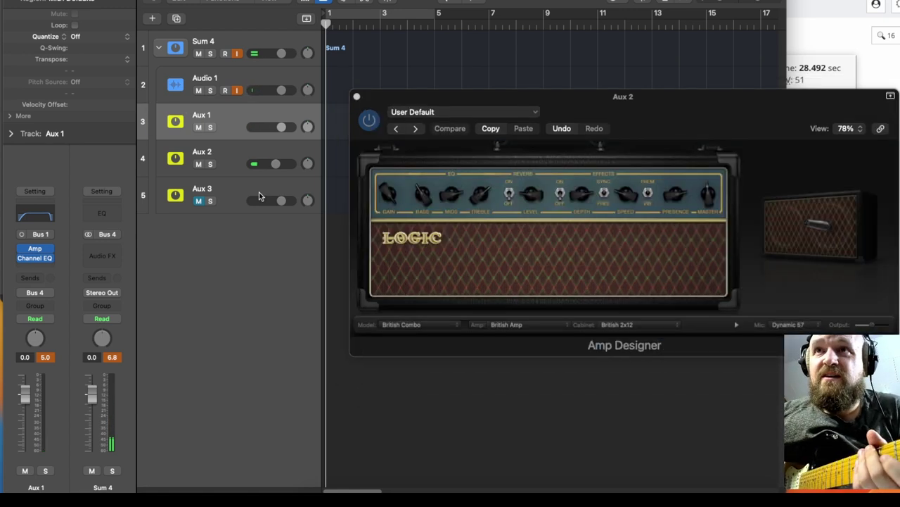
pyautogui.click(239, 200)
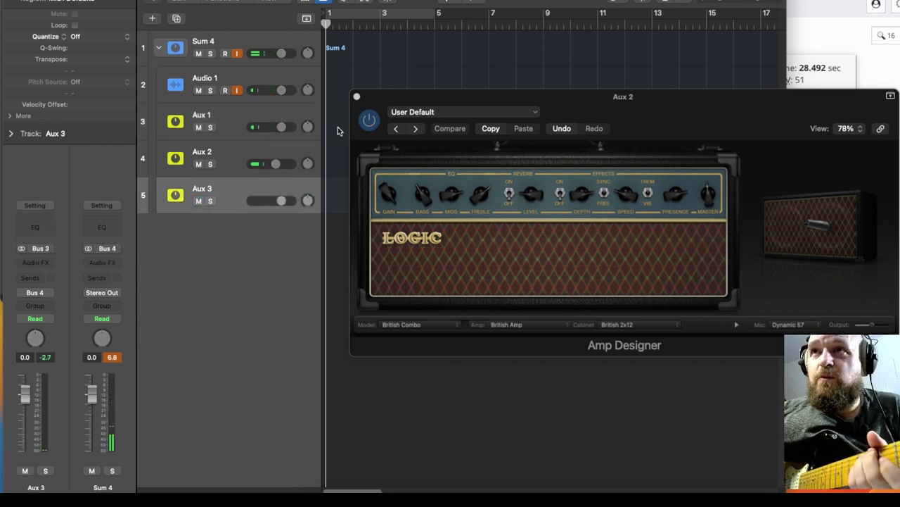
pyautogui.click(356, 96)
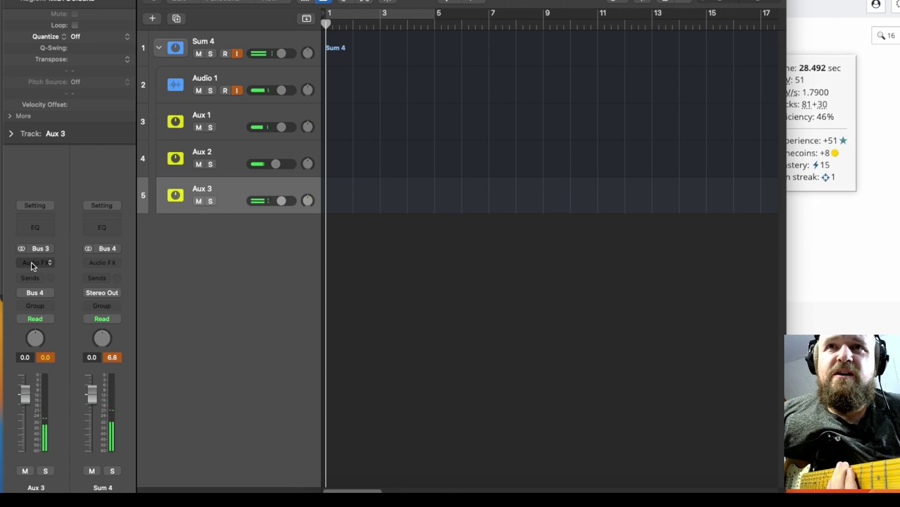
pyautogui.click(32, 263)
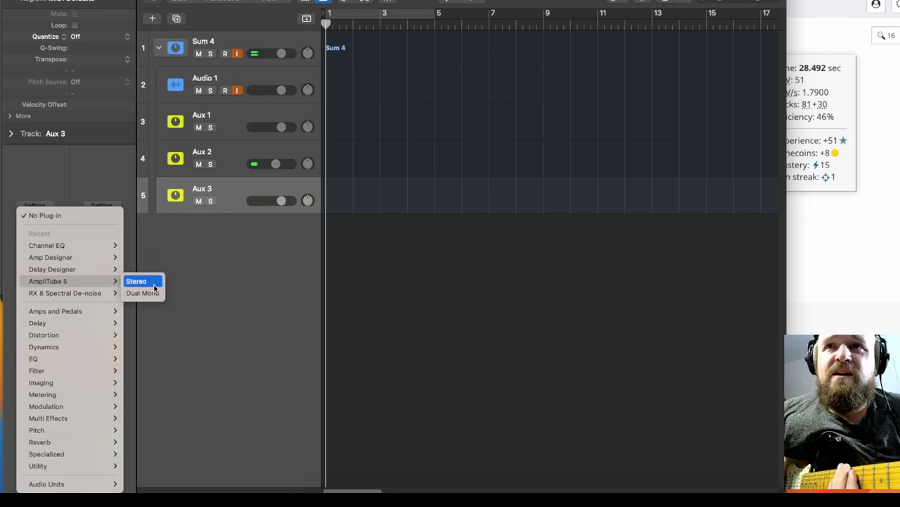
# Insert AmpliTube 5 on Aux 3 and adjust a cabinet microphone level while soloing Aux 3.
pyautogui.click(150, 290)
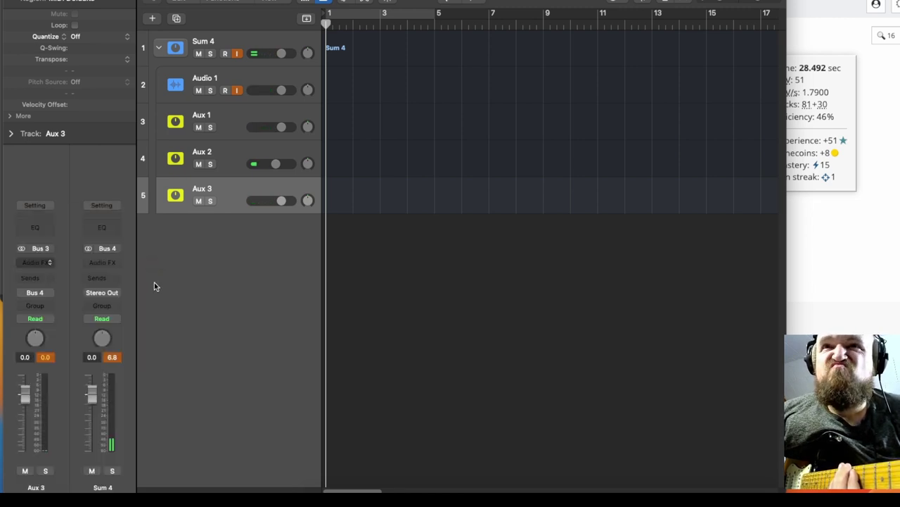
pyautogui.press('s')
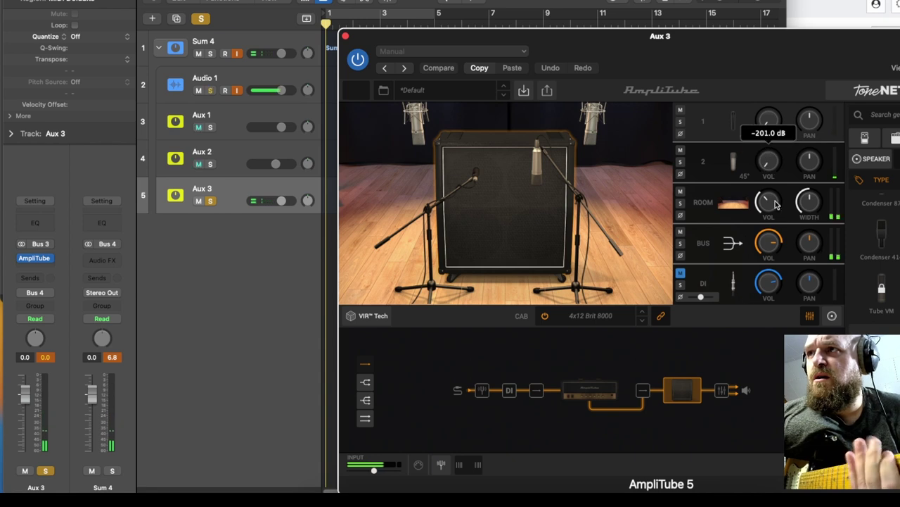
pyautogui.moveTo(768, 160); pyautogui.dragTo(779, 146)
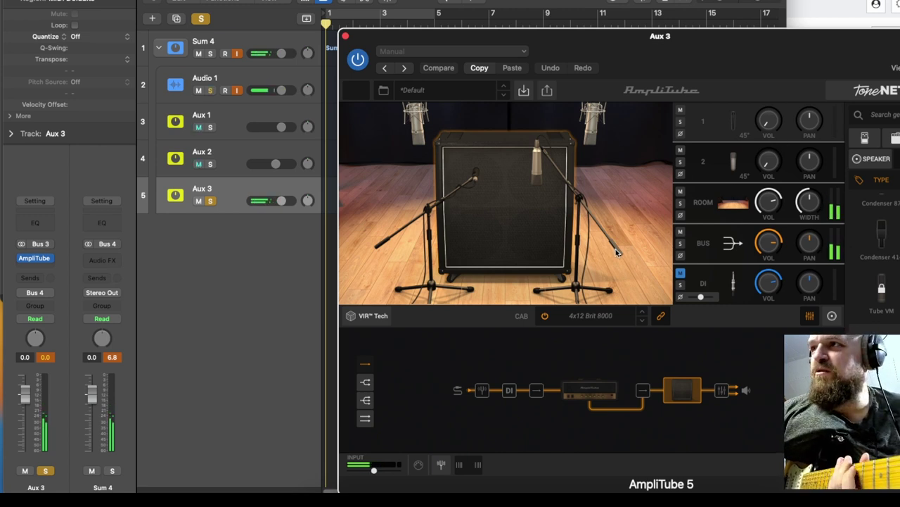
pyautogui.click(209, 201)
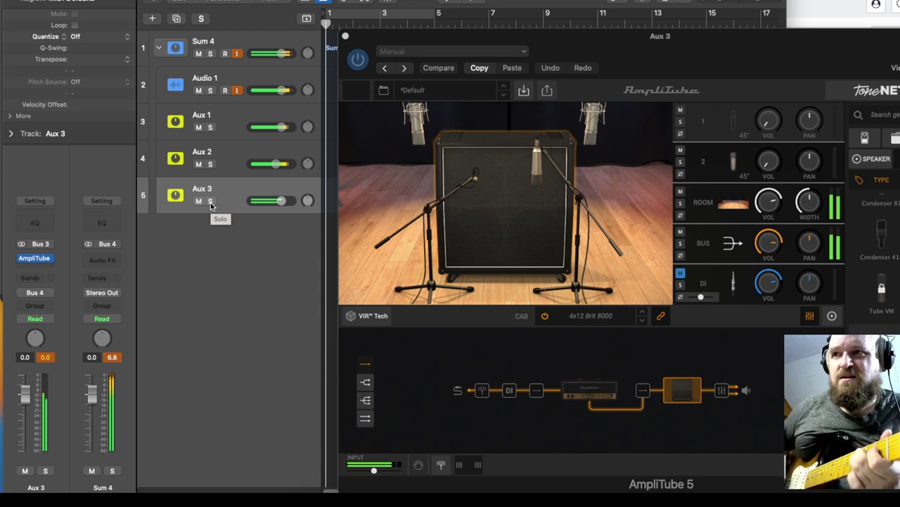
# Un-bypass the amp in AmpliTube's signal chain so the guitar runs through it.
pyautogui.rightClick(603, 393)
pyautogui.click(595, 408)
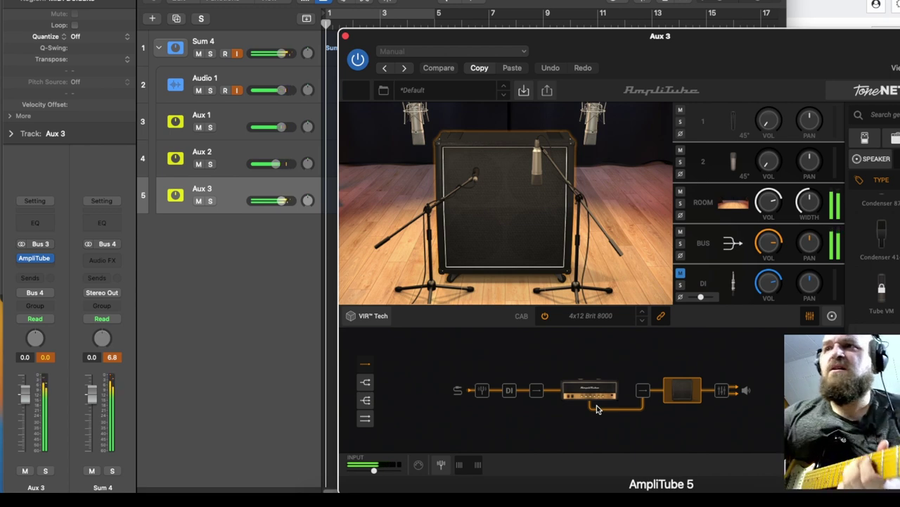
pyautogui.rightClick(597, 392)
pyautogui.click(601, 341)
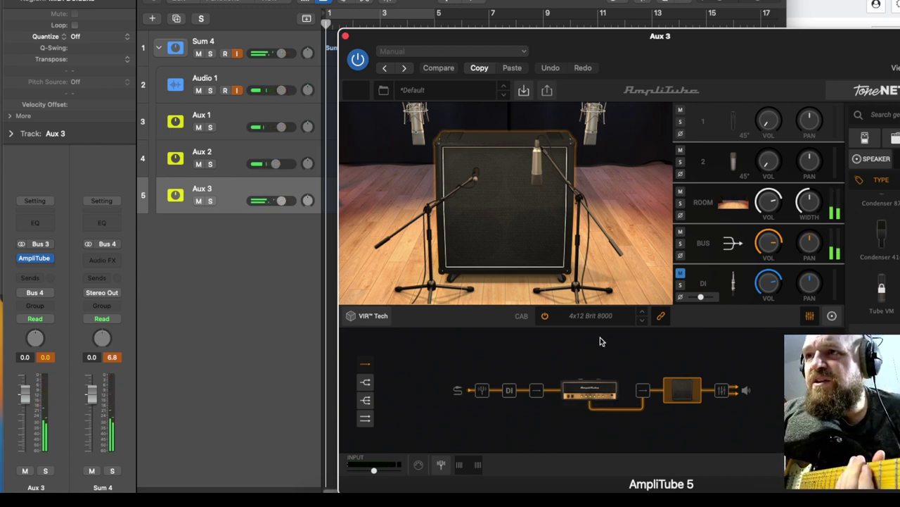
pyautogui.click(601, 316)
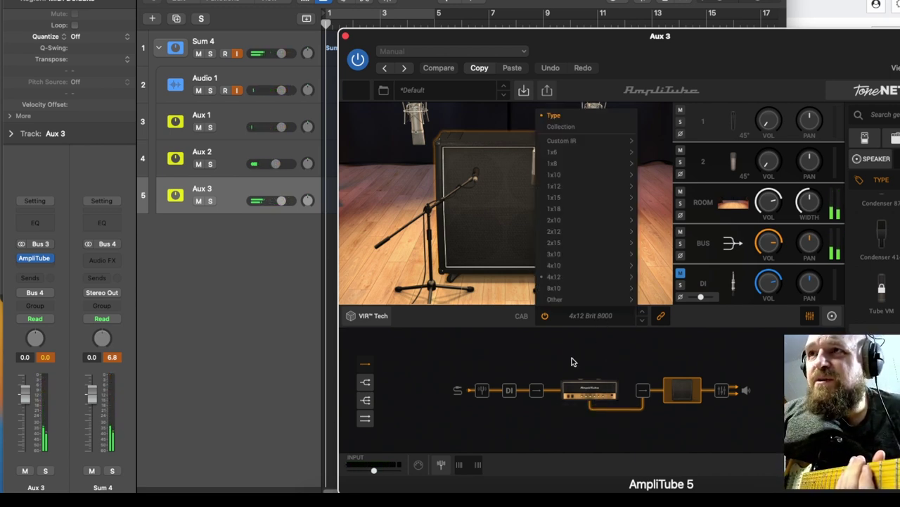
# Switch AmpliTube's amp model to American Tube Clean 2.
pyautogui.click(572, 362)
pyautogui.click(590, 391)
pyautogui.moveTo(587, 368)
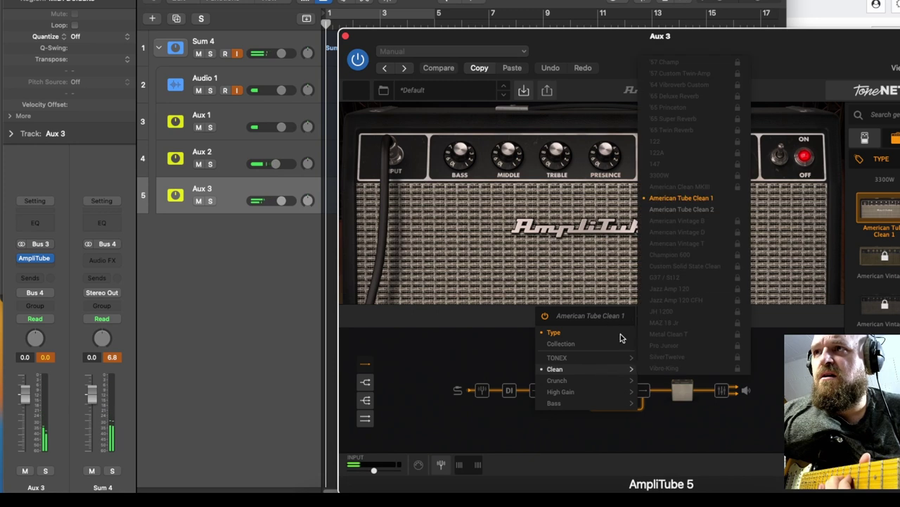
pyautogui.click(681, 209)
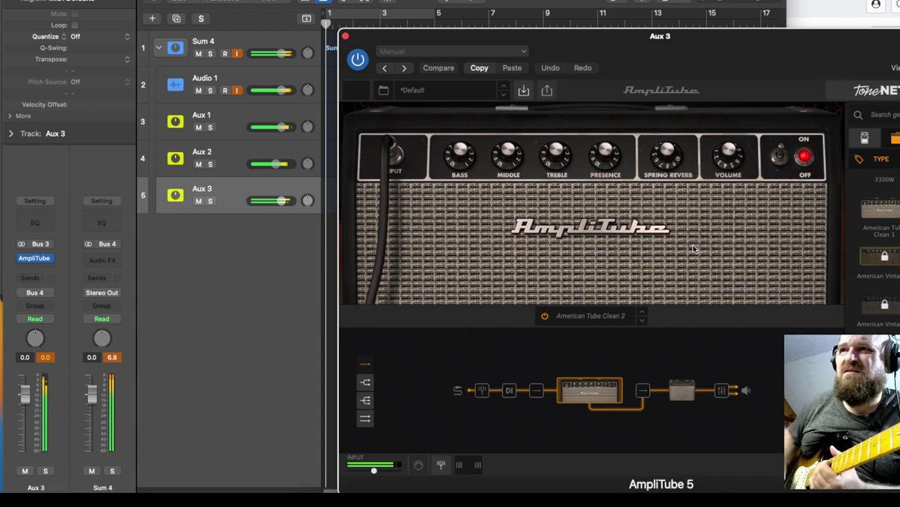
# Set the spring reverb to 0.6 and lower Aux 3 to about -10.4 dB.
pyautogui.moveTo(667, 156); pyautogui.dragTo(665, 220)
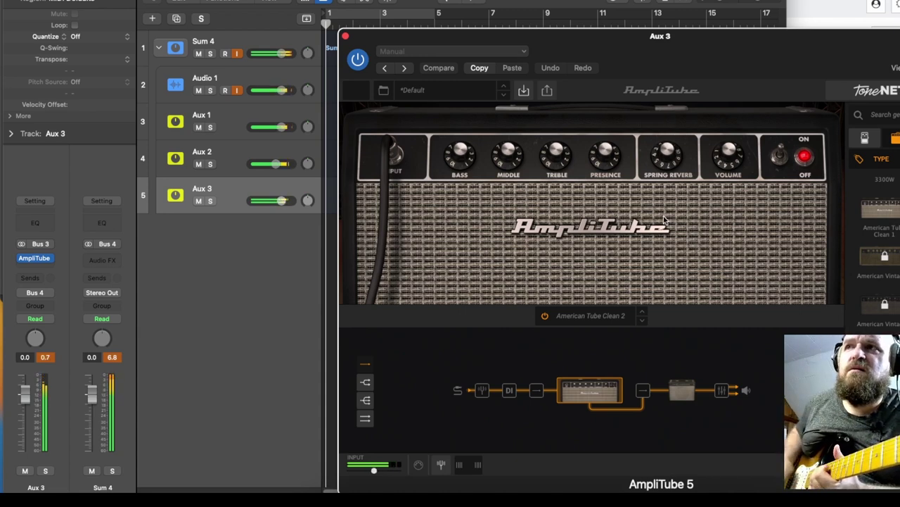
pyautogui.moveTo(669, 161); pyautogui.dragTo(670, 155)
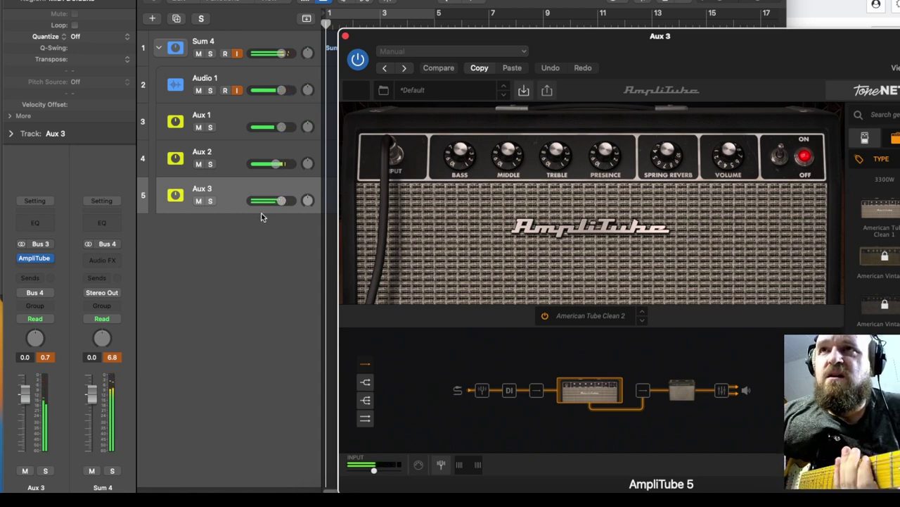
pyautogui.moveTo(281, 201); pyautogui.dragTo(267, 200)
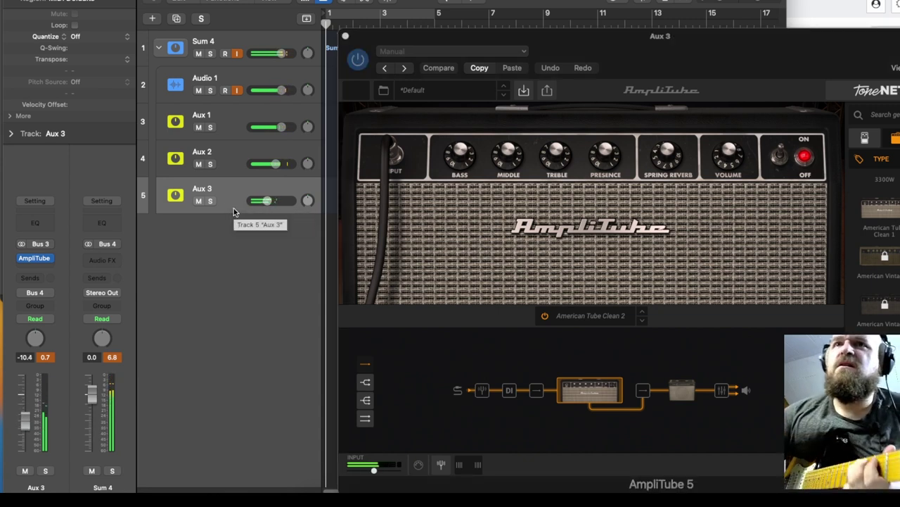
# Insert the stereo version of Delay Designer on Aux 3.
pyautogui.click(39, 259)
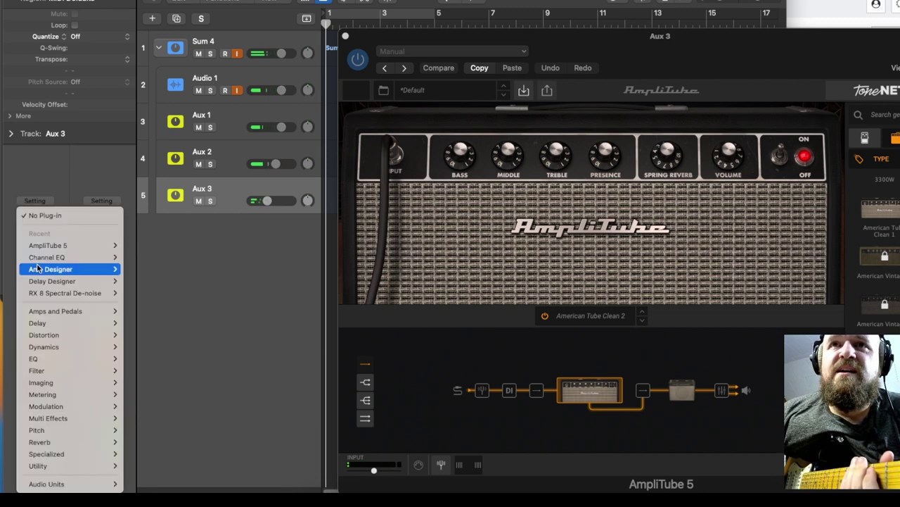
pyautogui.moveTo(57, 281)
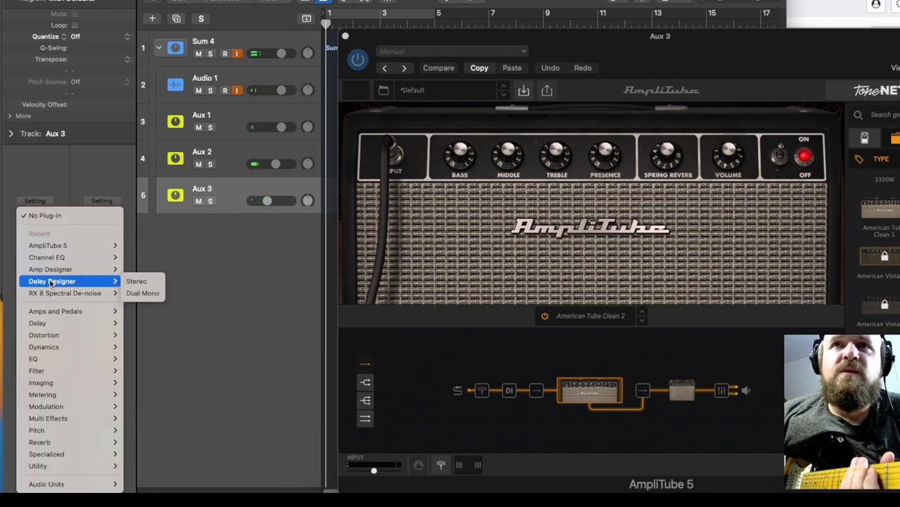
pyautogui.click(135, 281)
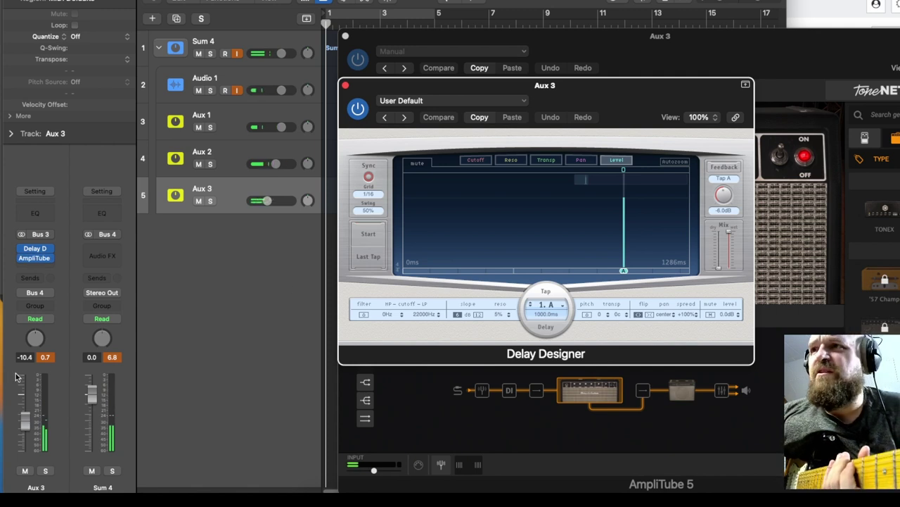
# Mute Delay Designer's feedback, turn sync off, set the tap to 47.4 ms, and raise Aux 3 to -6.4 dB.
pyautogui.moveTo(731, 199); pyautogui.dragTo(729, 185)
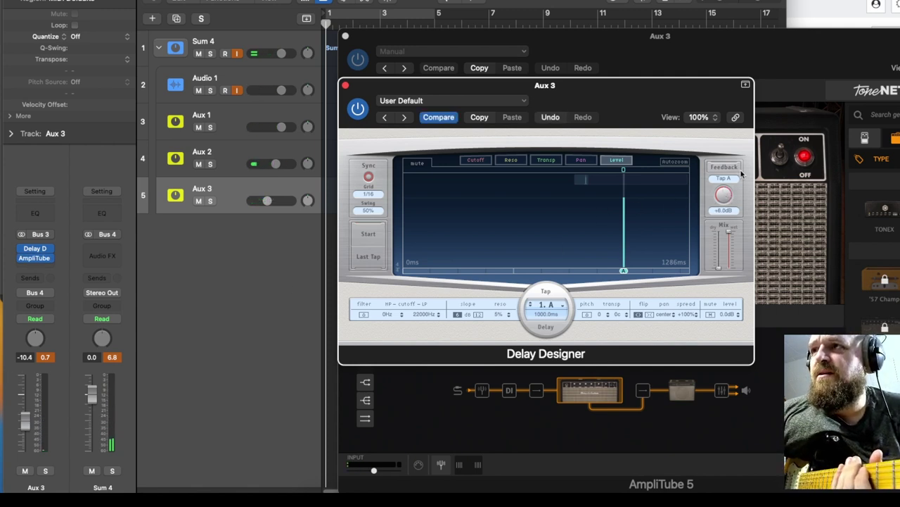
pyautogui.moveTo(740, 173); pyautogui.dragTo(651, 100)
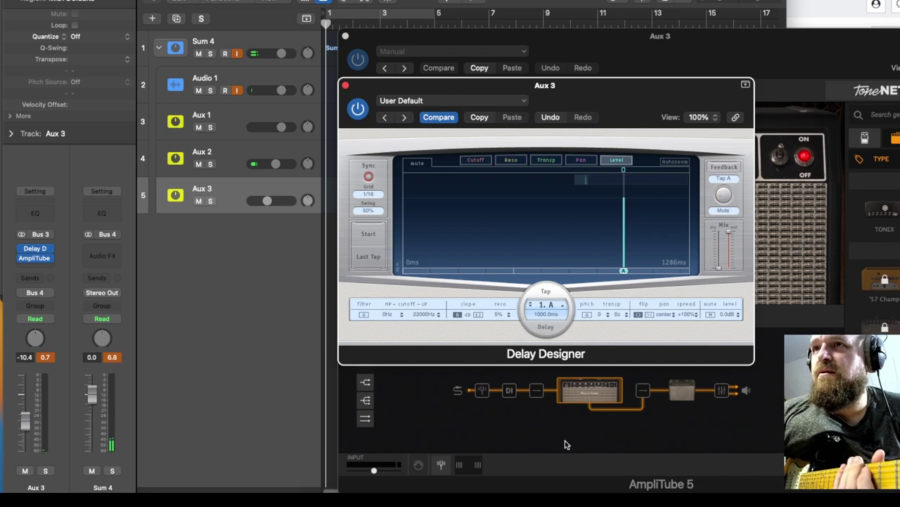
pyautogui.click(370, 177)
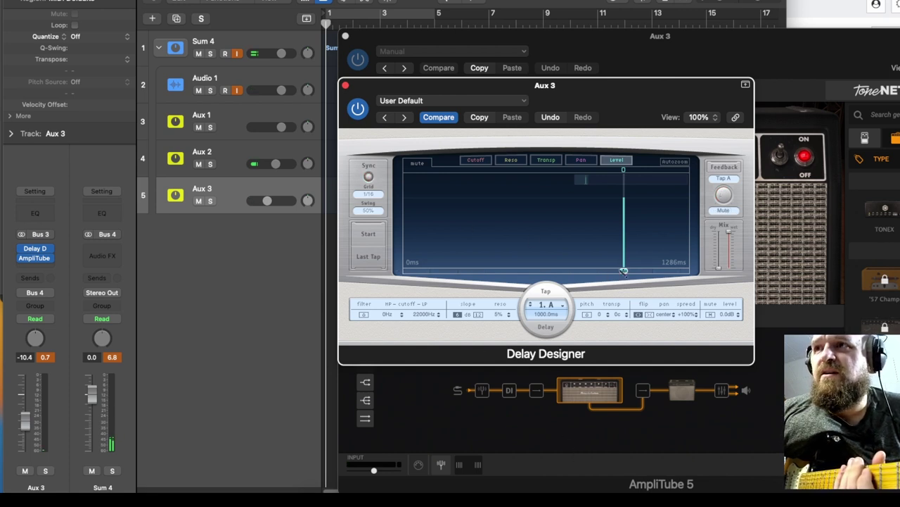
pyautogui.moveTo(624, 271); pyautogui.dragTo(413, 272)
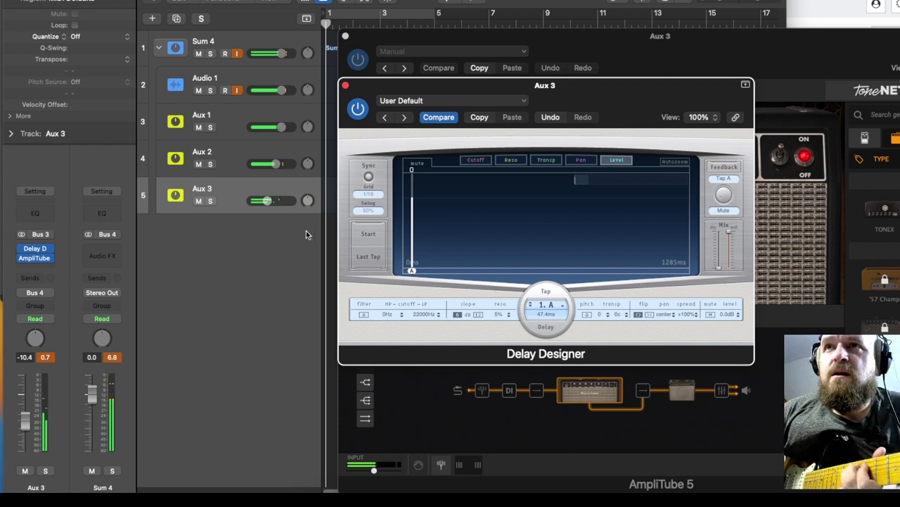
pyautogui.moveTo(266, 201); pyautogui.dragTo(272, 200)
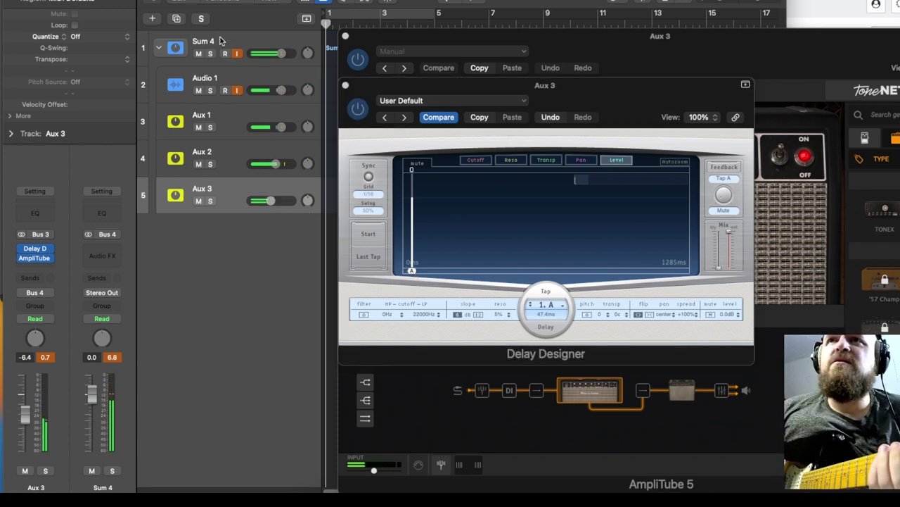
pyautogui.click(220, 42)
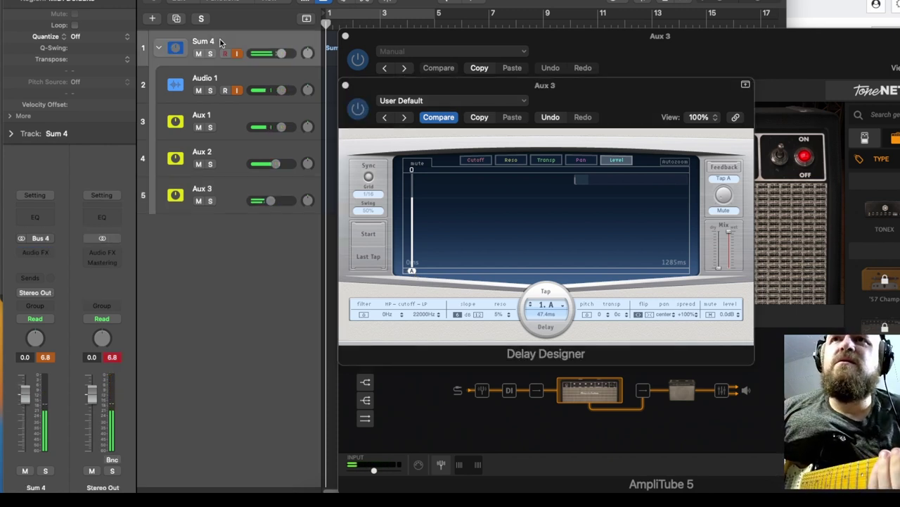
# Add a Channel EQ and a Compressor to the Sum 4 bus.
pyautogui.click(36, 217)
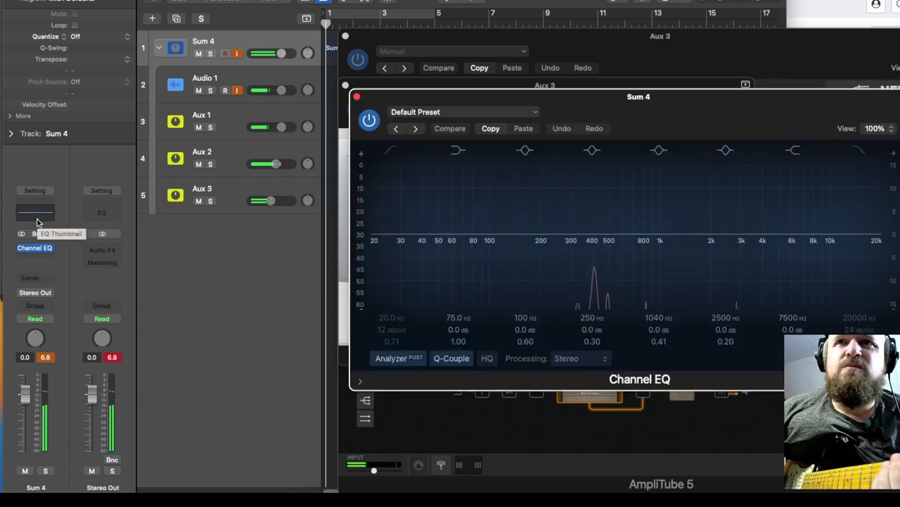
pyautogui.click(33, 259)
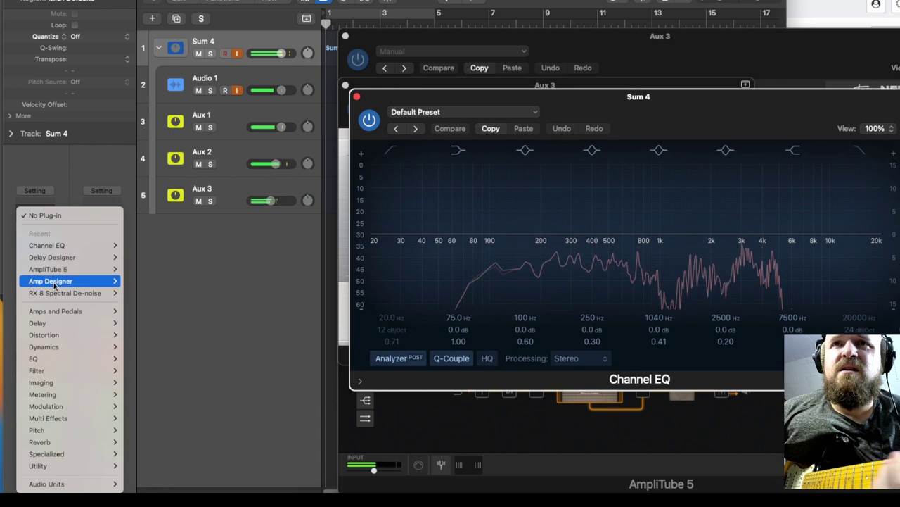
pyautogui.moveTo(44, 347)
pyautogui.click(154, 358)
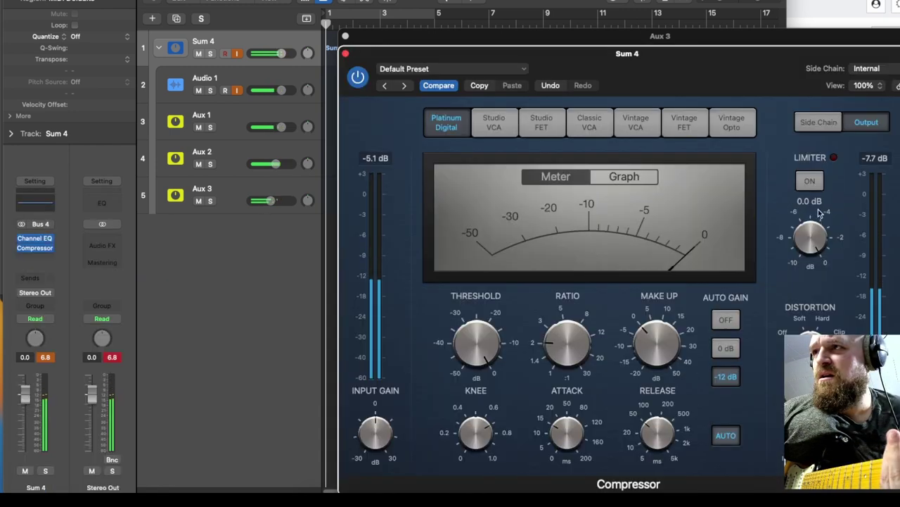
# Turn on the compressor's limiter at -0.5 dB with minimum release, and nudge Aux 2 up slightly.
pyautogui.click(810, 181)
pyautogui.moveTo(810, 238); pyautogui.dragTo(806, 254)
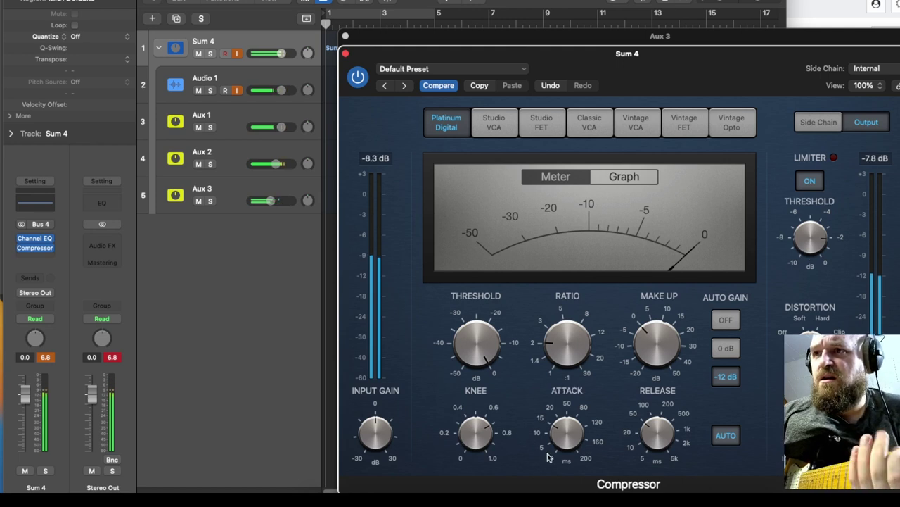
pyautogui.moveTo(669, 425); pyautogui.dragTo(669, 471)
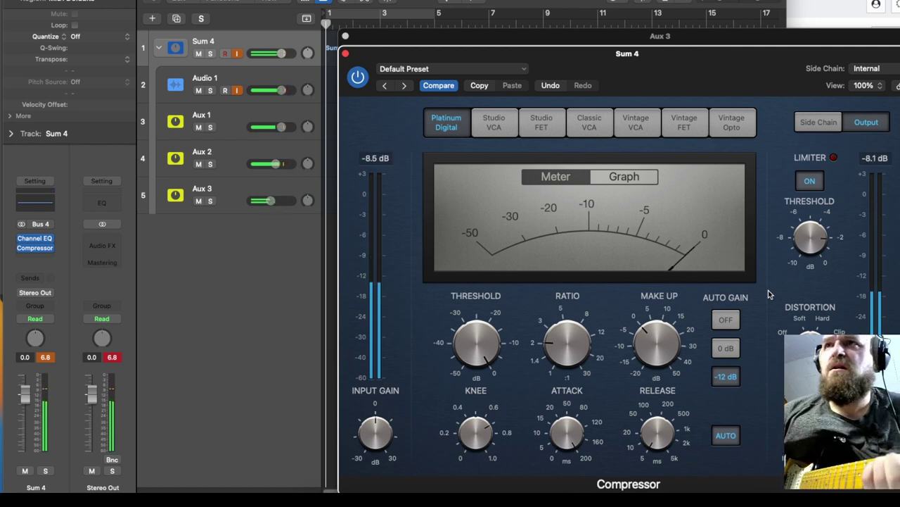
pyautogui.moveTo(281, 164); pyautogui.dragTo(287, 165)
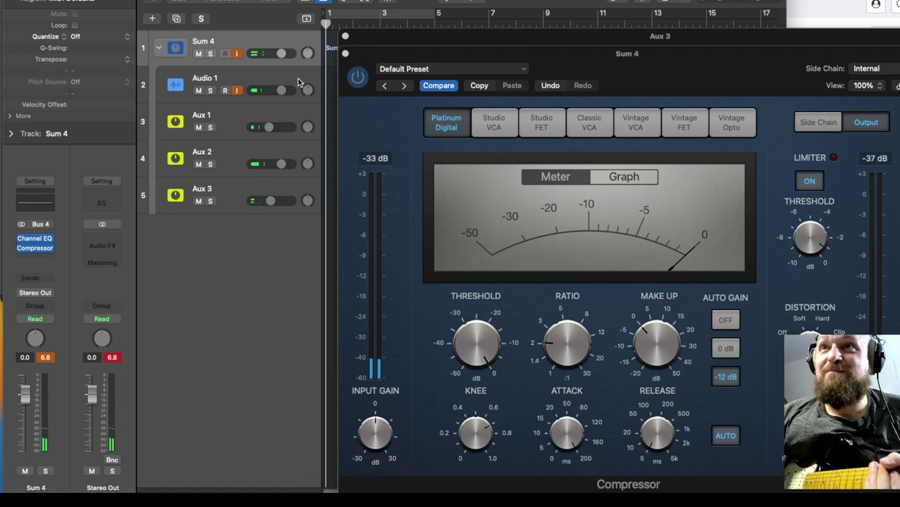
pyautogui.click(346, 53)
pyautogui.click(345, 36)
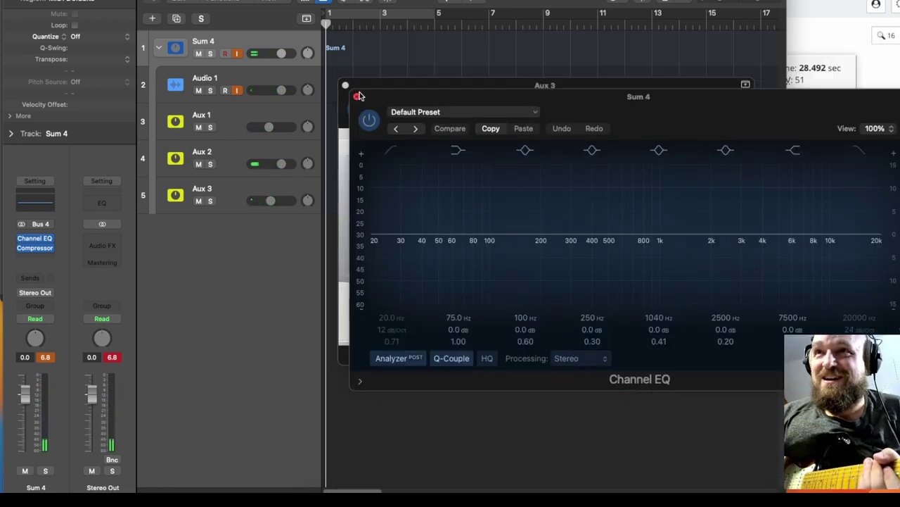
# Save the Sum 4 channel strip from the Library as user patch 'Vox30Fender'.
pyautogui.click(356, 97)
pyautogui.click(348, 87)
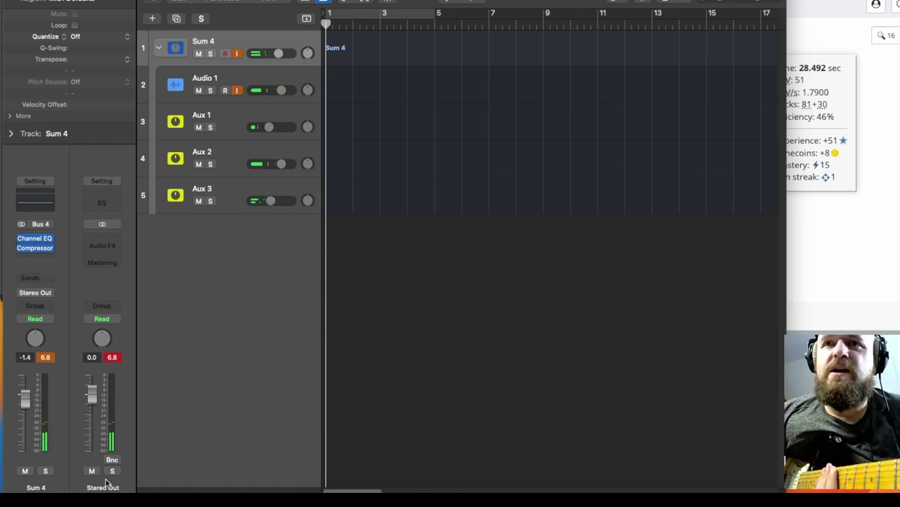
pyautogui.press('y')
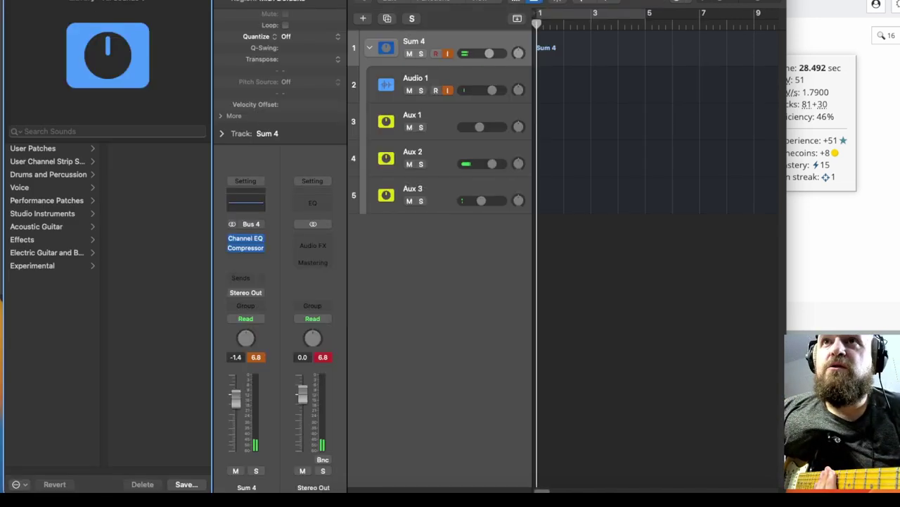
pyautogui.click(184, 484)
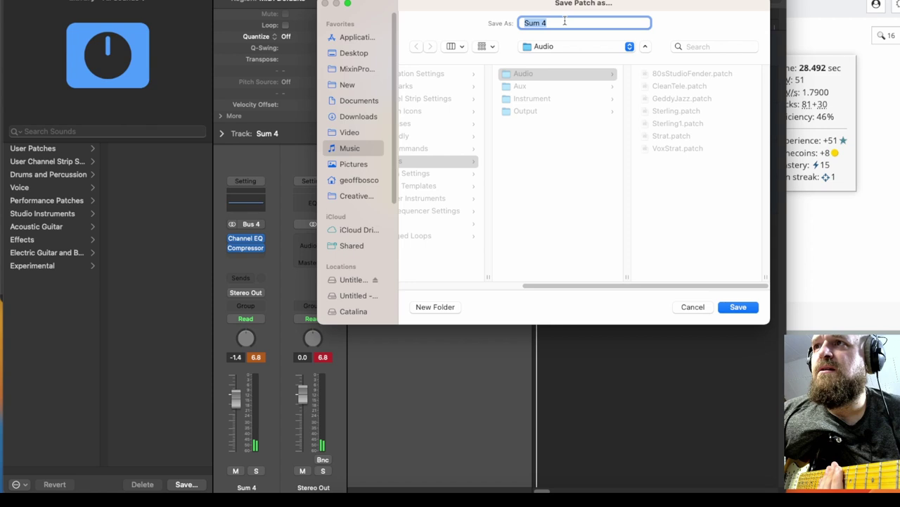
pyautogui.write('Vox30')
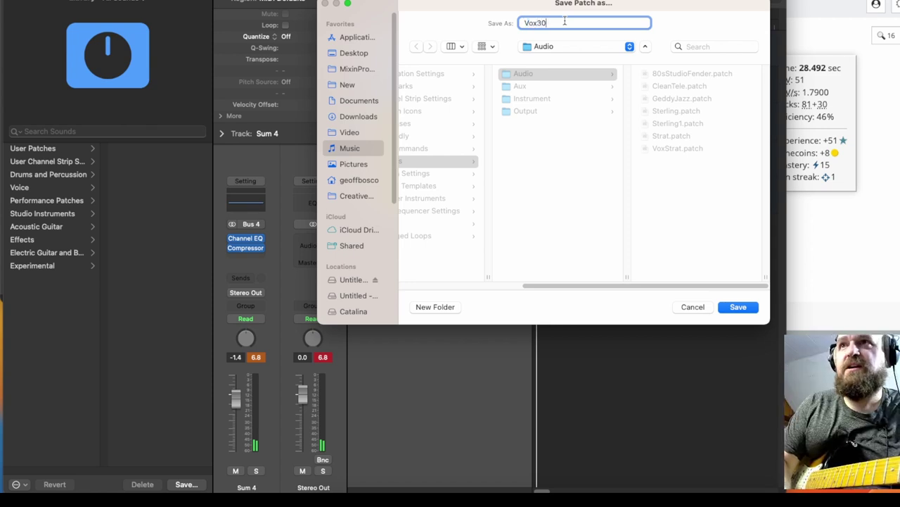
pyautogui.write('Fender')
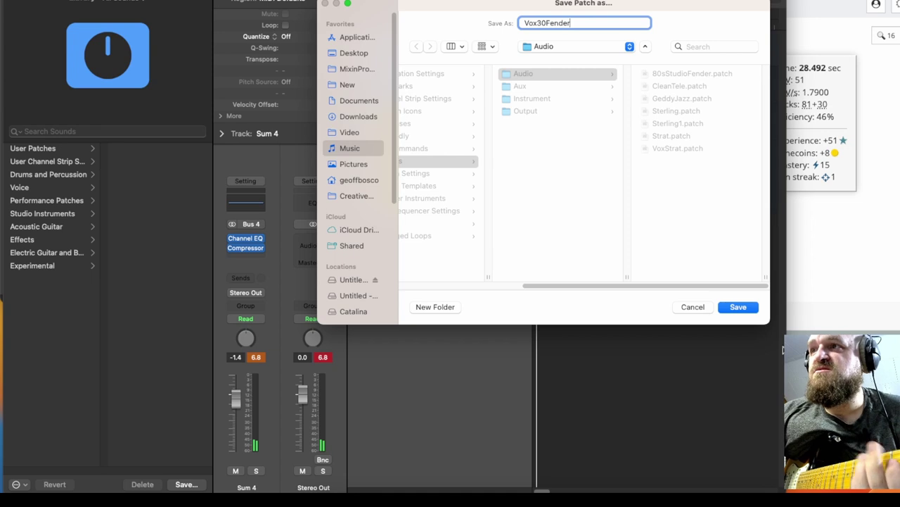
pyautogui.click(740, 308)
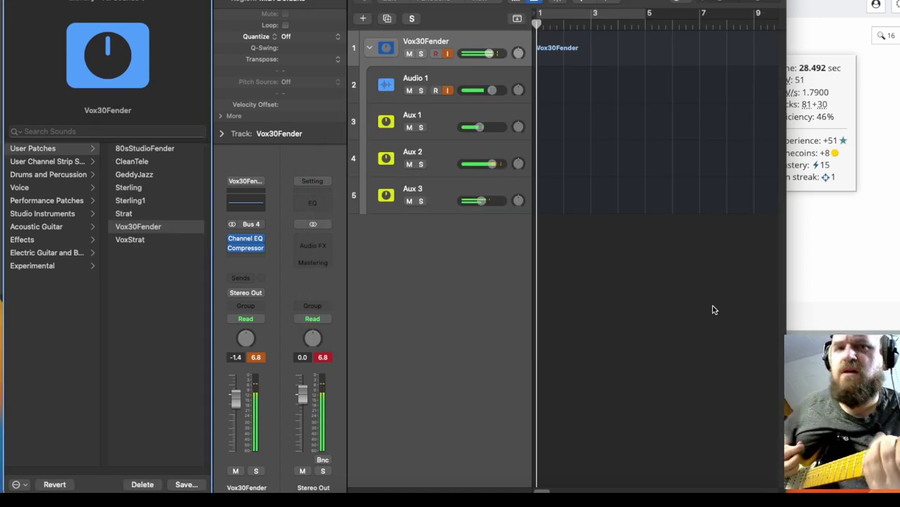